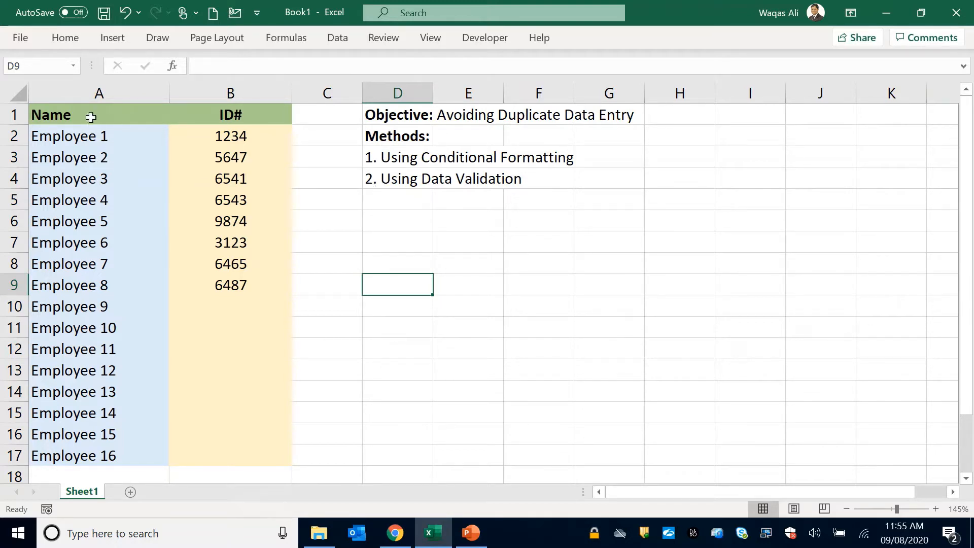
{"action": "left_click", "coordinate": [107, 95]}
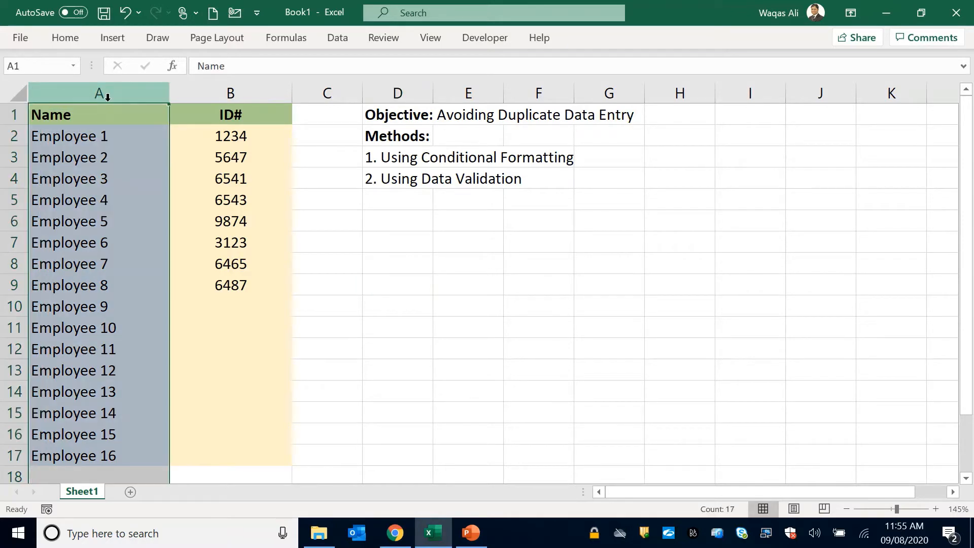
{"action": "left_click", "coordinate": [205, 97]}
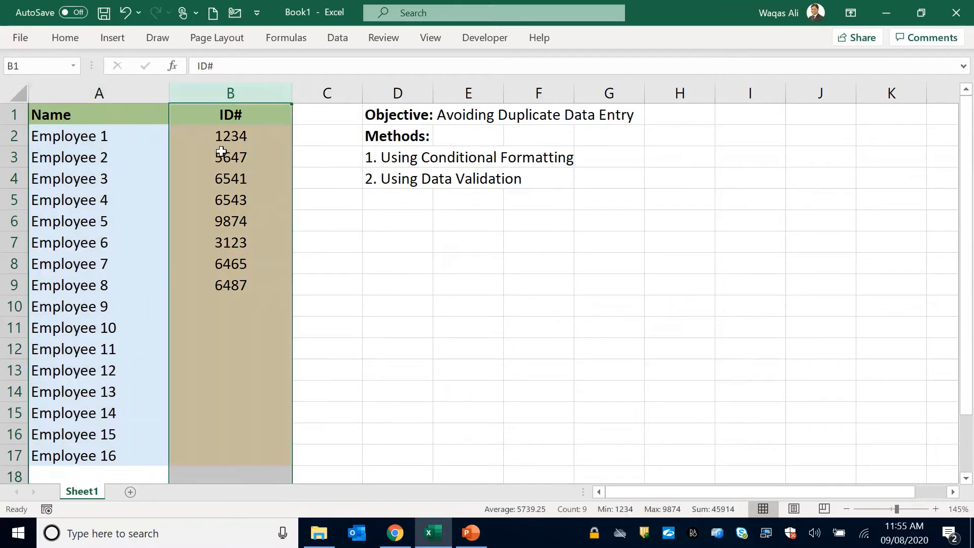
{"action": "left_click", "coordinate": [243, 192]}
{"action": "left_click", "coordinate": [215, 289]}
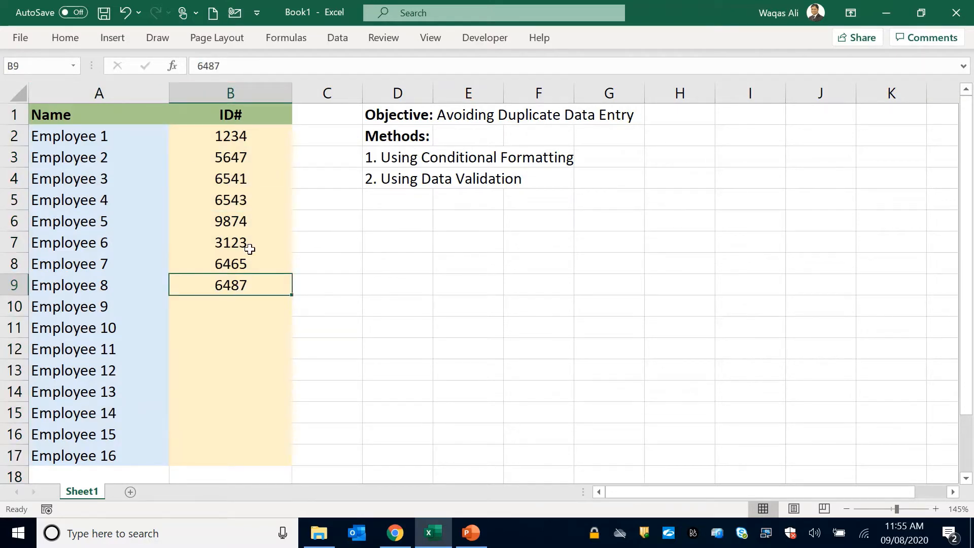
{"action": "left_click", "coordinate": [231, 140]}
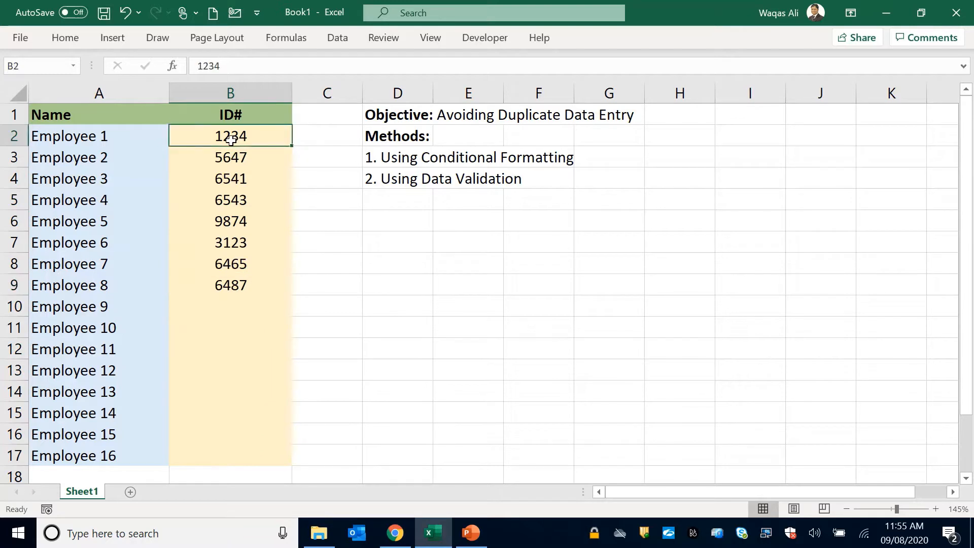
{"action": "left_click", "coordinate": [225, 295]}
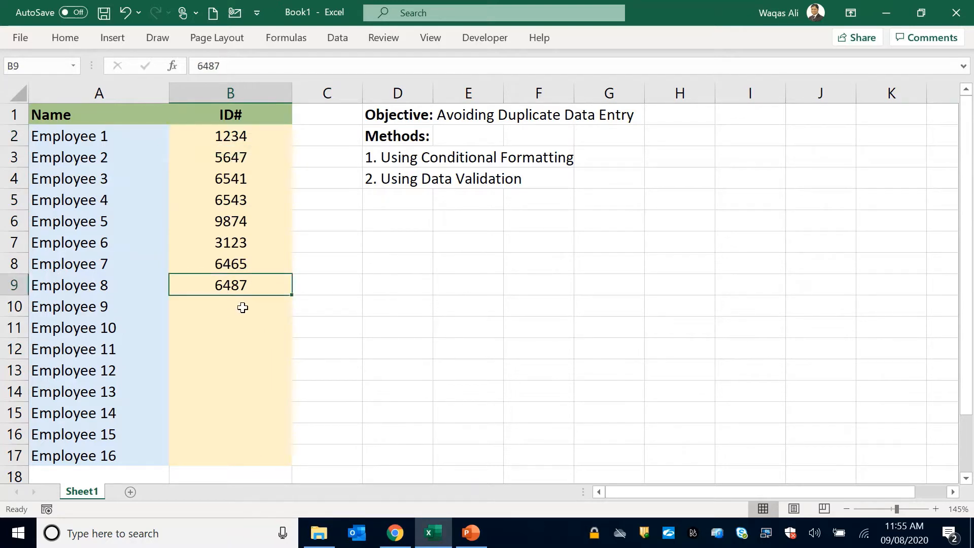
Step: Try entering Employee 1's ID number again for Employee 9 in cell B10, and clear that entry
{"action": "left_click", "coordinate": [243, 307]}
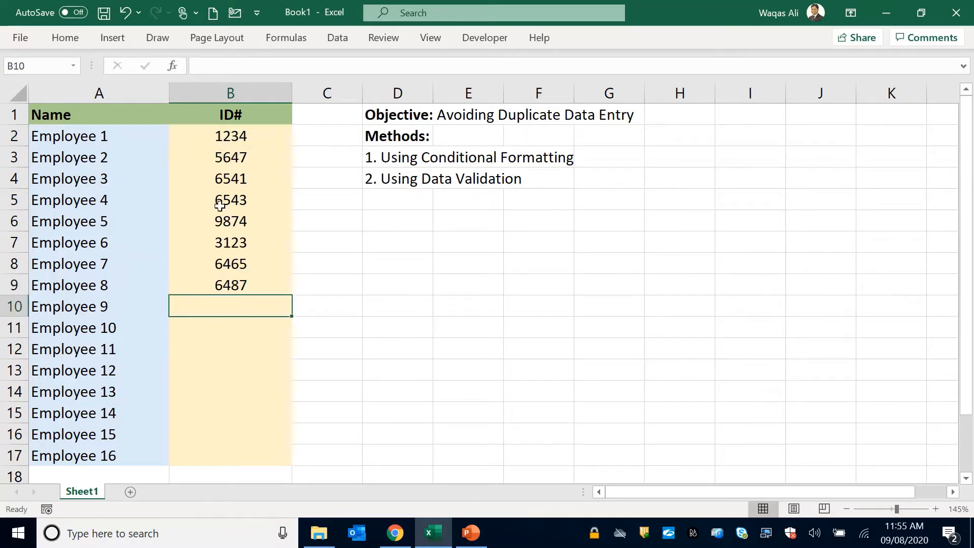
{"action": "type", "text": "12"}
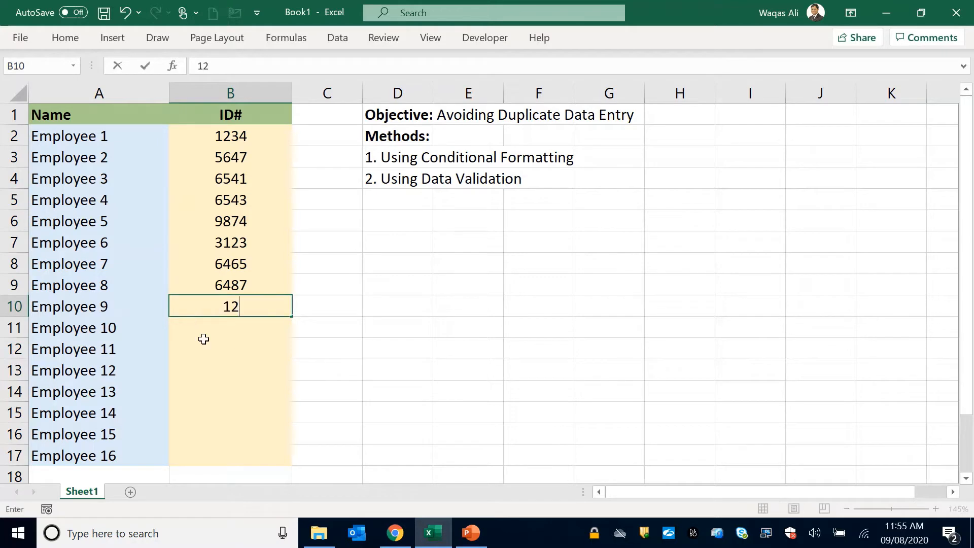
{"action": "type", "text": "34"}
{"action": "key", "text": "Return"}
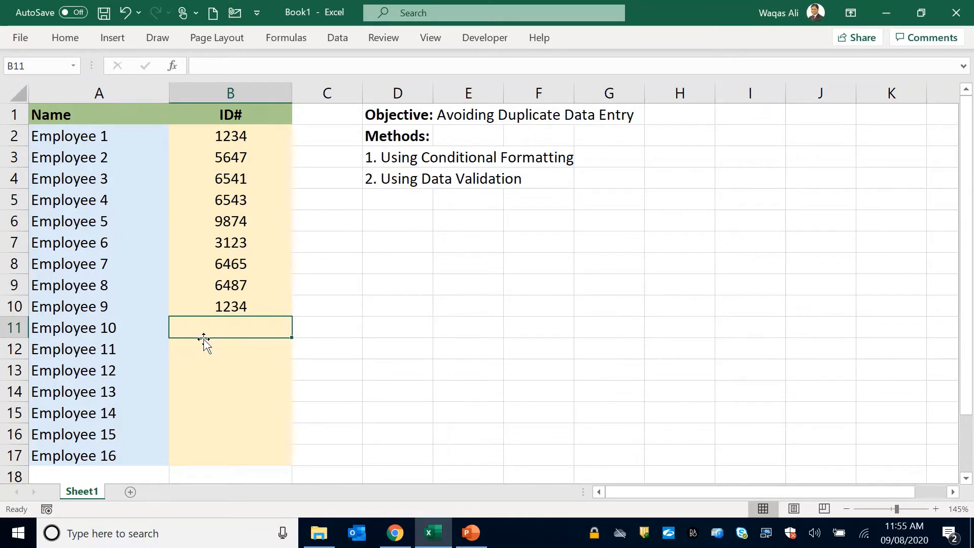
{"action": "key", "text": "Up"}
{"action": "key", "text": "Delete"}
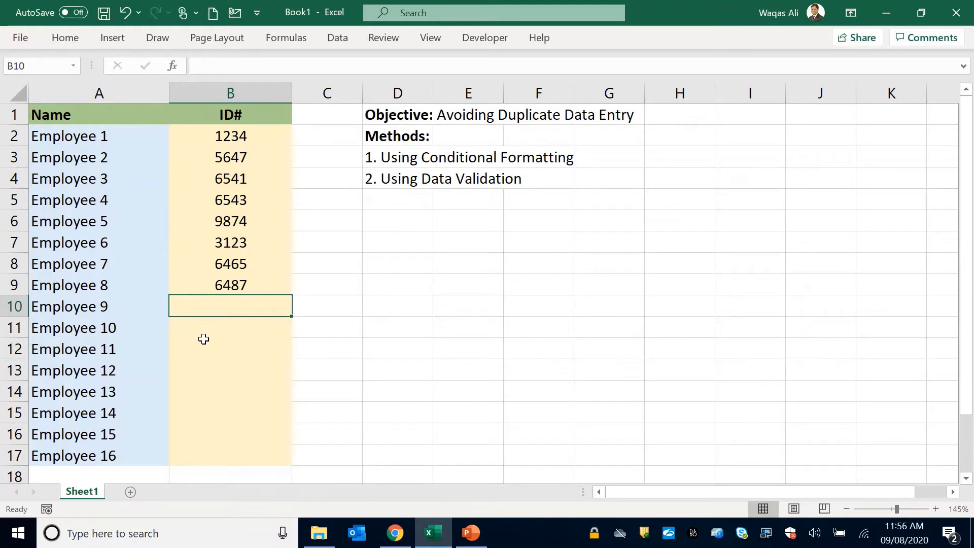
Step: Apply conditional formatting for duplicate values to the whole ID# column, using Light Red Fill with Dark Red Text
{"action": "left_click", "coordinate": [232, 91]}
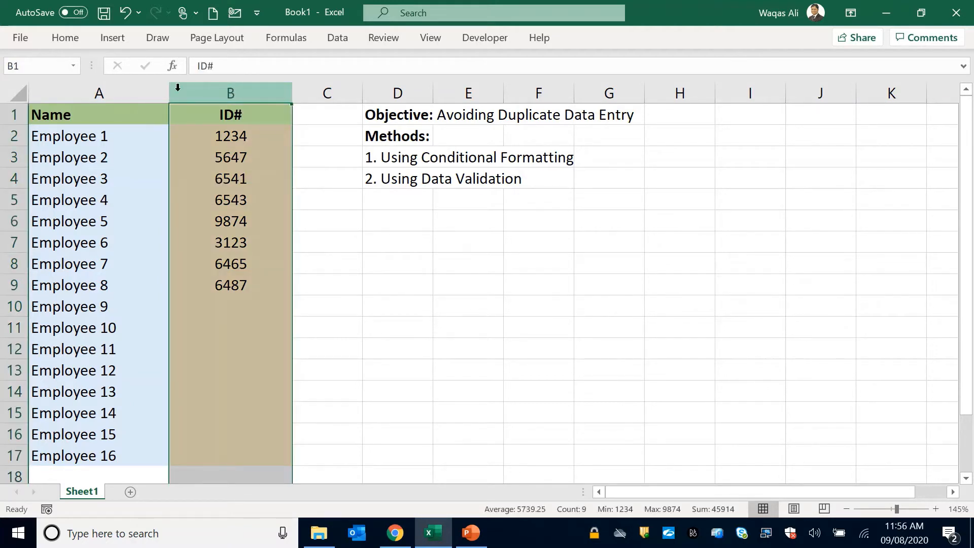
{"action": "left_click", "coordinate": [64, 38]}
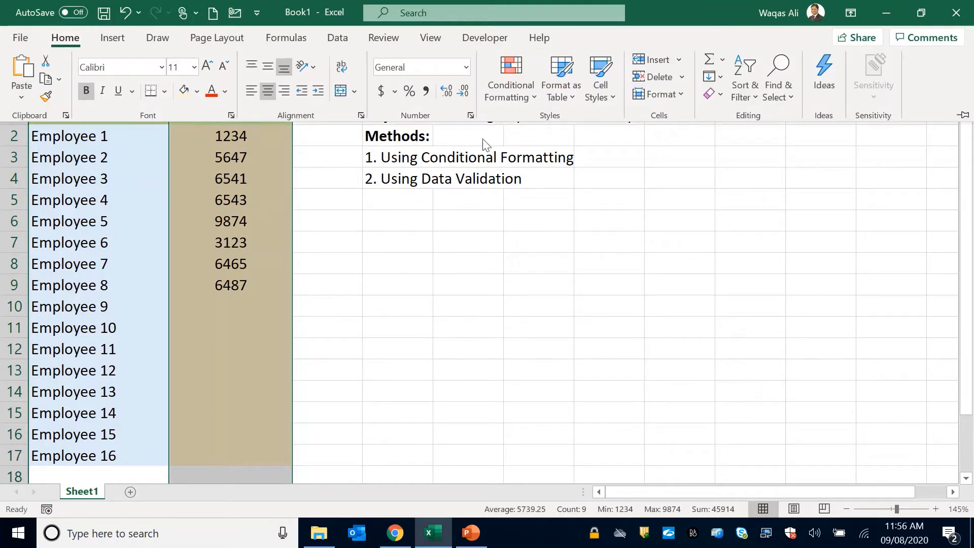
{"action": "left_click", "coordinate": [535, 103]}
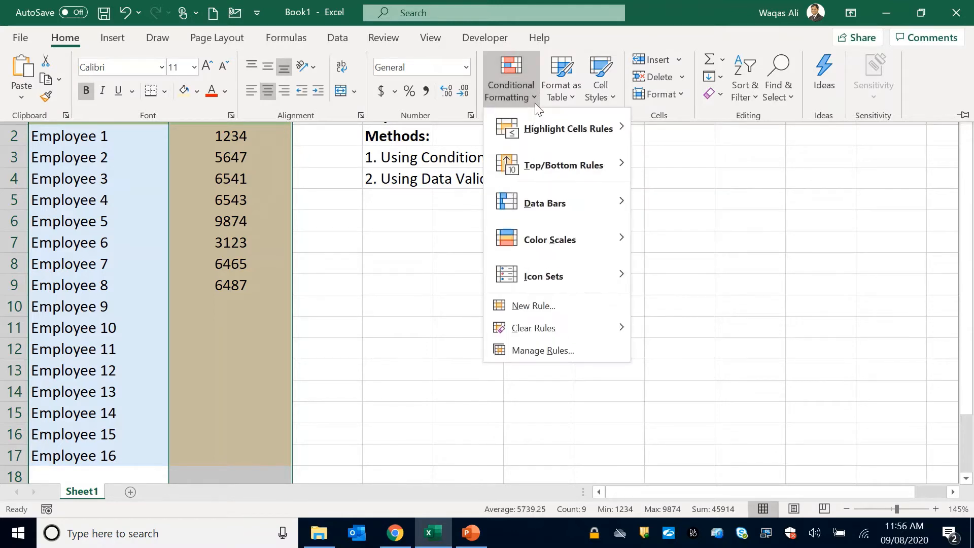
{"action": "mouse_move", "coordinate": [565, 130]}
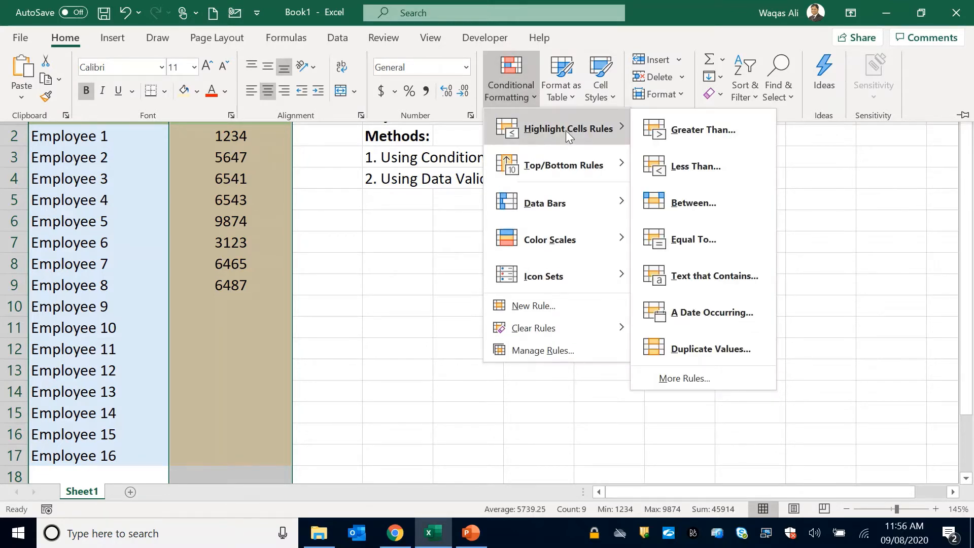
{"action": "left_click", "coordinate": [696, 352]}
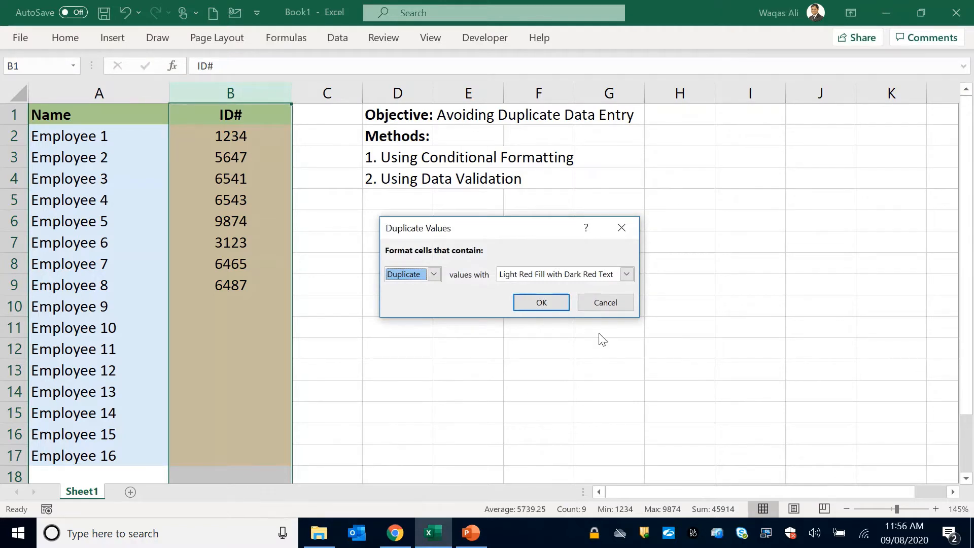
{"action": "left_click", "coordinate": [542, 303]}
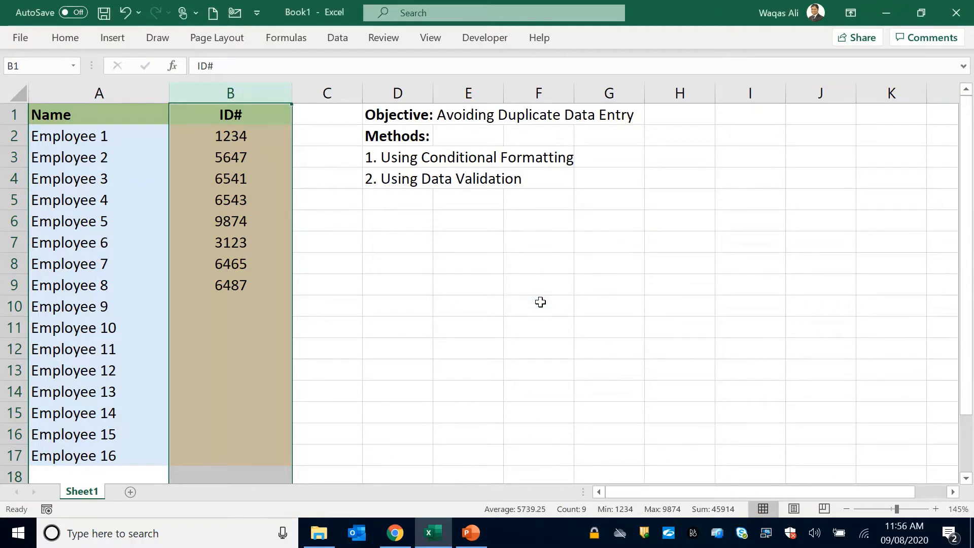
Step: Test the duplicate rule by entering Employee 1's ID number for Employee 9 in cell B10, and check both matching cells
{"action": "left_click", "coordinate": [213, 307]}
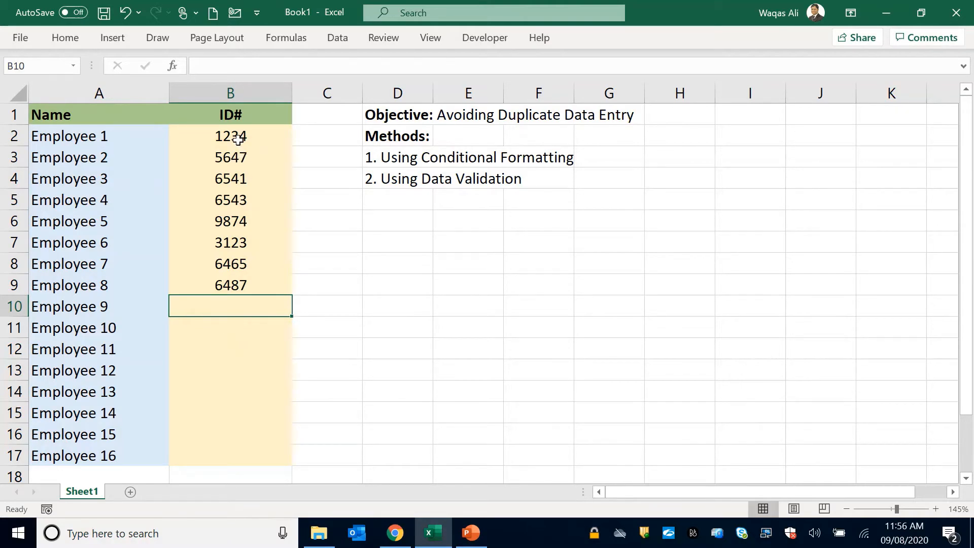
{"action": "left_click", "coordinate": [253, 140]}
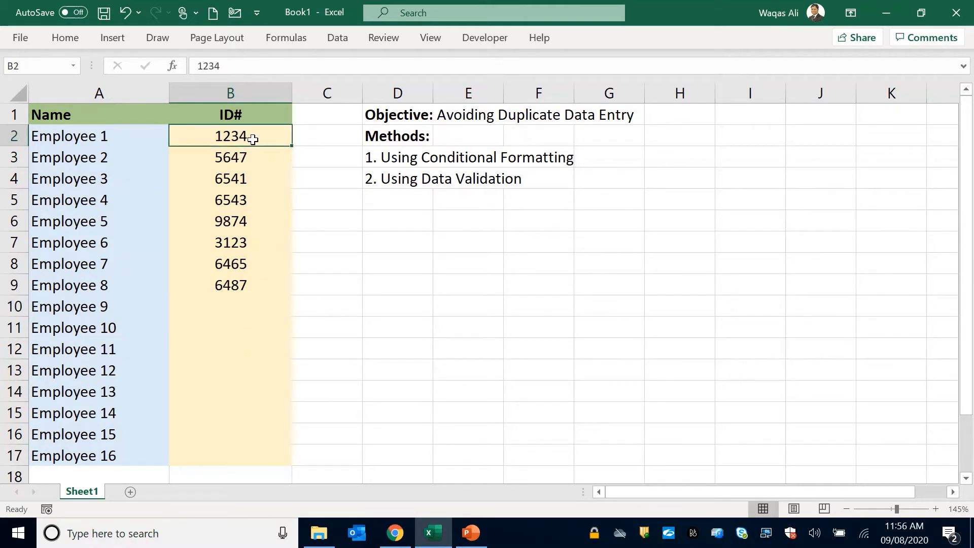
{"action": "left_click", "coordinate": [225, 303]}
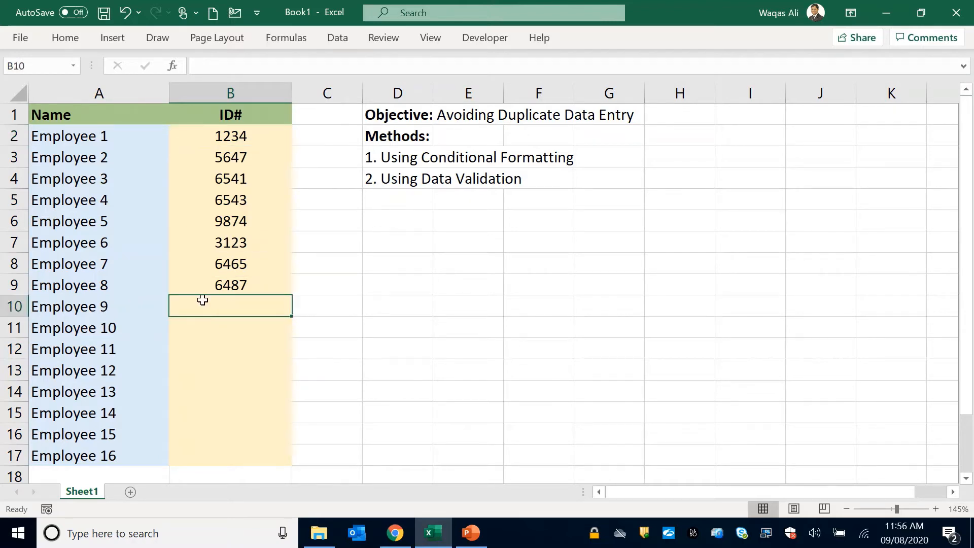
{"action": "type", "text": "1234"}
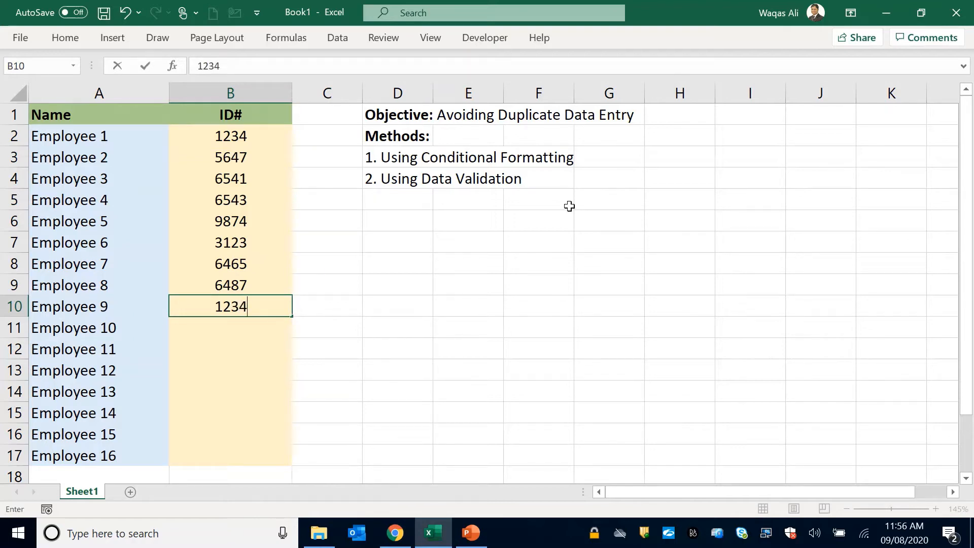
{"action": "key", "text": "Return"}
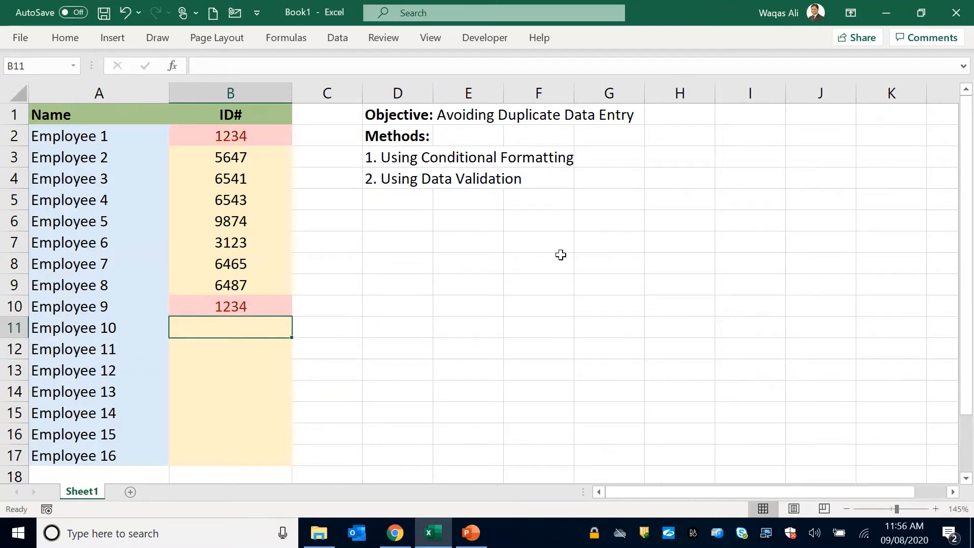
{"action": "left_click", "coordinate": [245, 306]}
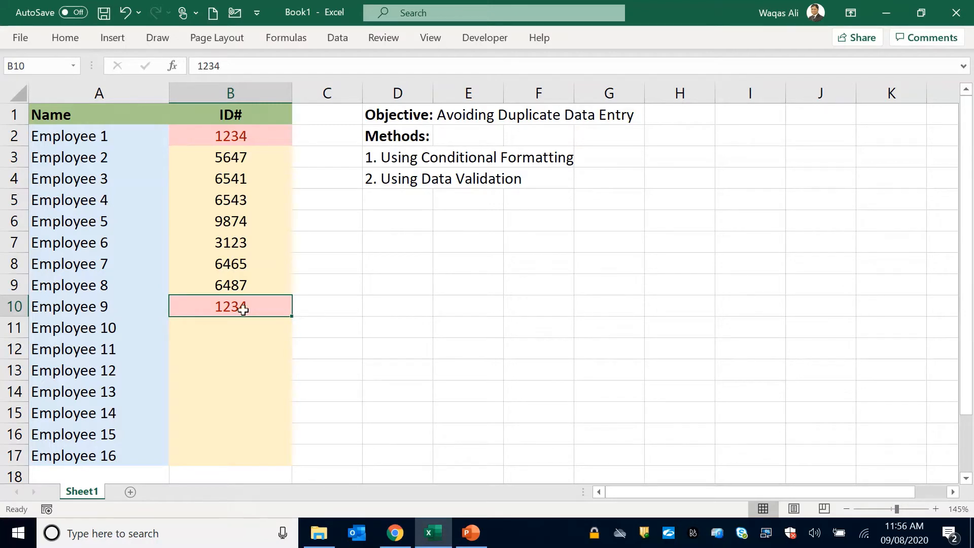
{"action": "left_click", "coordinate": [223, 136]}
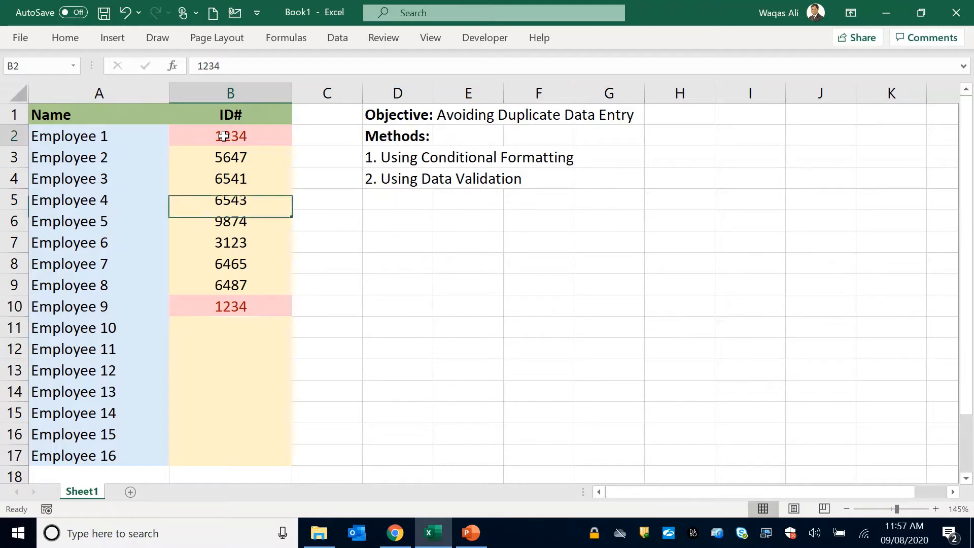
Step: Enter a unique ID number for Employee 10 in B11 and repeat Employee 6's ID number for Employee 11 in B12
{"action": "left_click", "coordinate": [253, 328]}
{"action": "type", "text": "6874"}
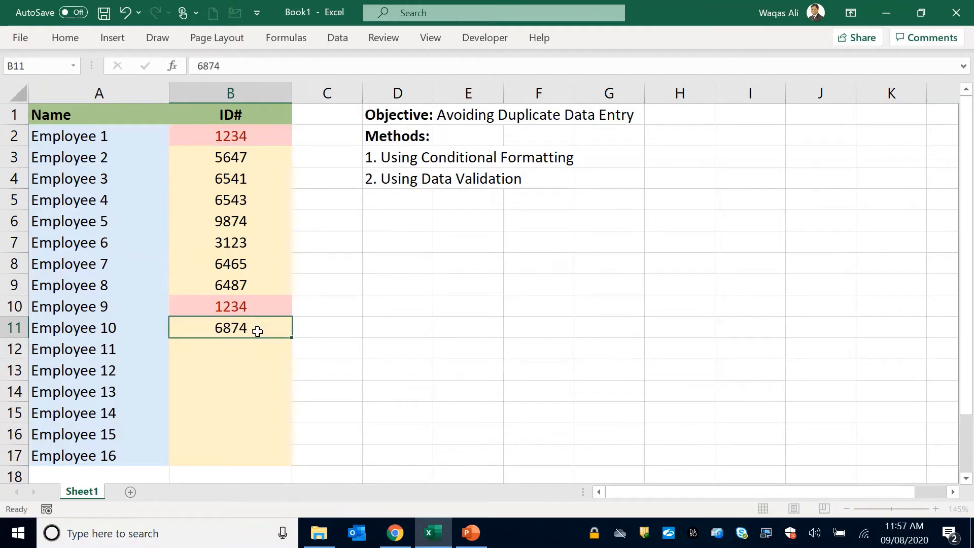
{"action": "key", "text": "Return"}
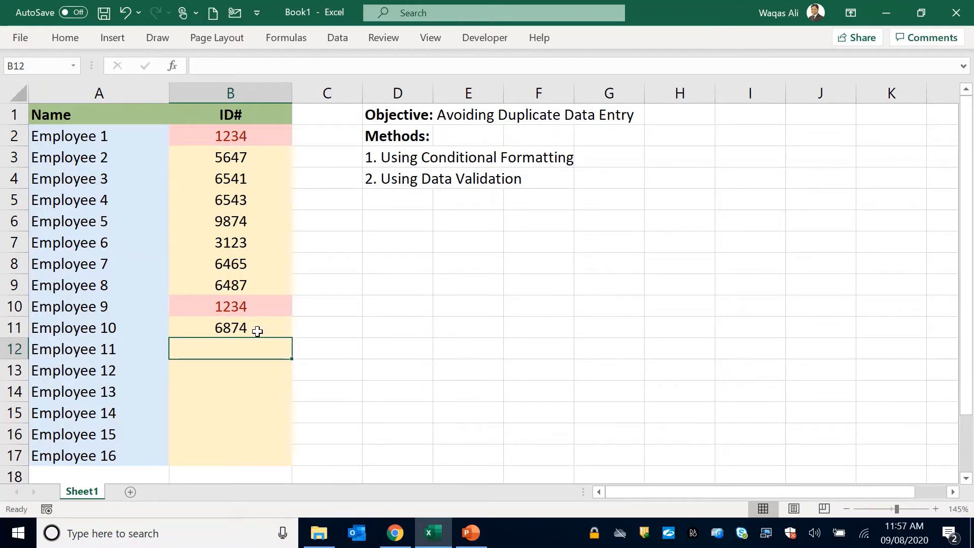
{"action": "type", "text": "3123"}
{"action": "key", "text": "Return"}
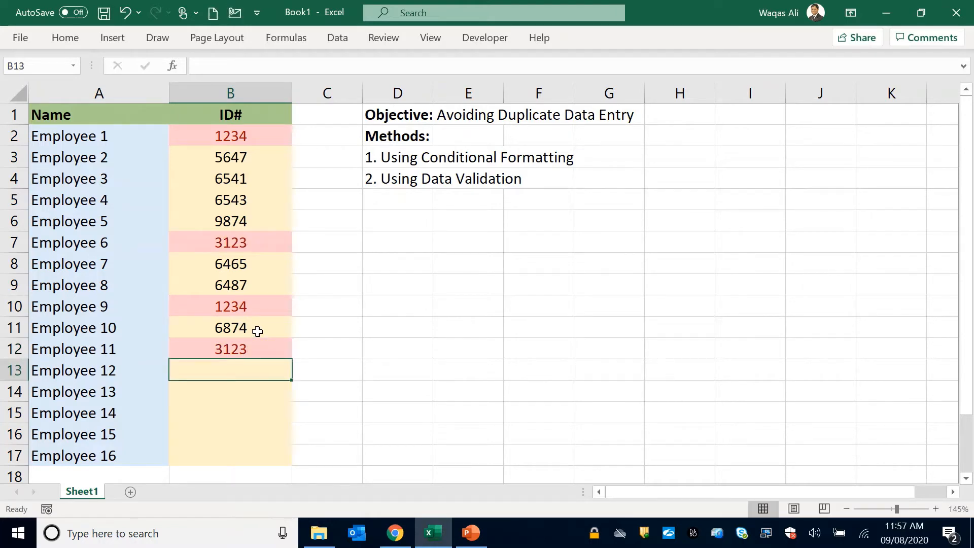
{"action": "left_click", "coordinate": [263, 345]}
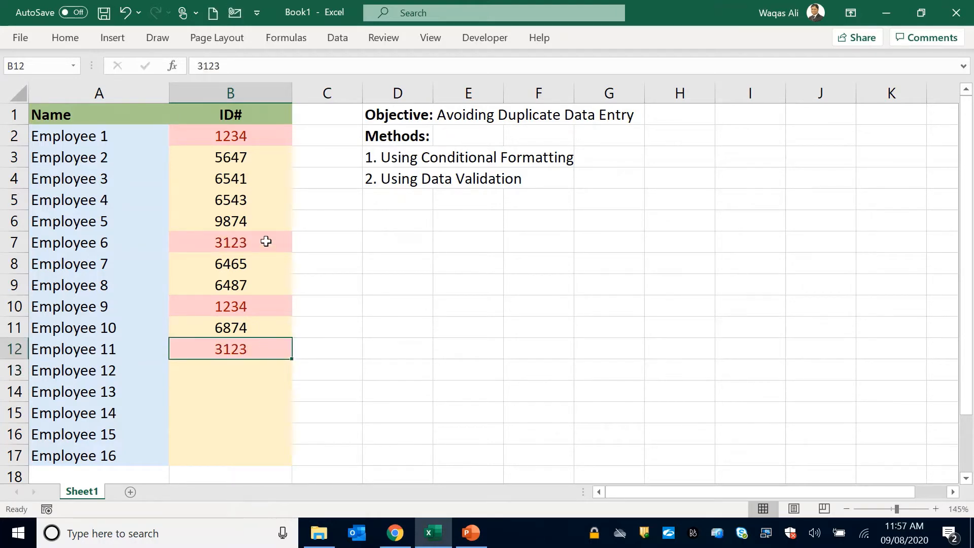
{"action": "left_click", "coordinate": [266, 242]}
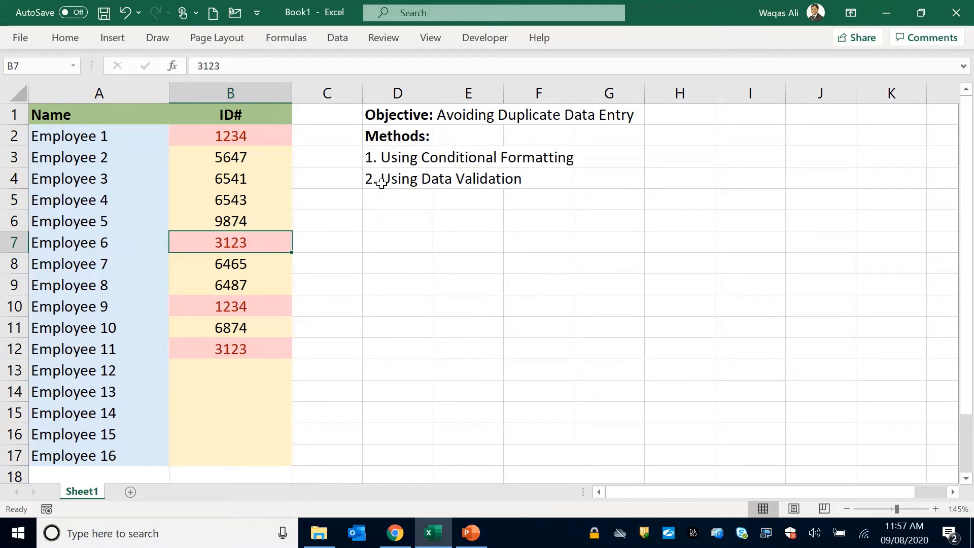
Step: Clear the conditional formatting rules from the entire sheet
{"action": "left_click", "coordinate": [19, 93]}
{"action": "left_click", "coordinate": [66, 38]}
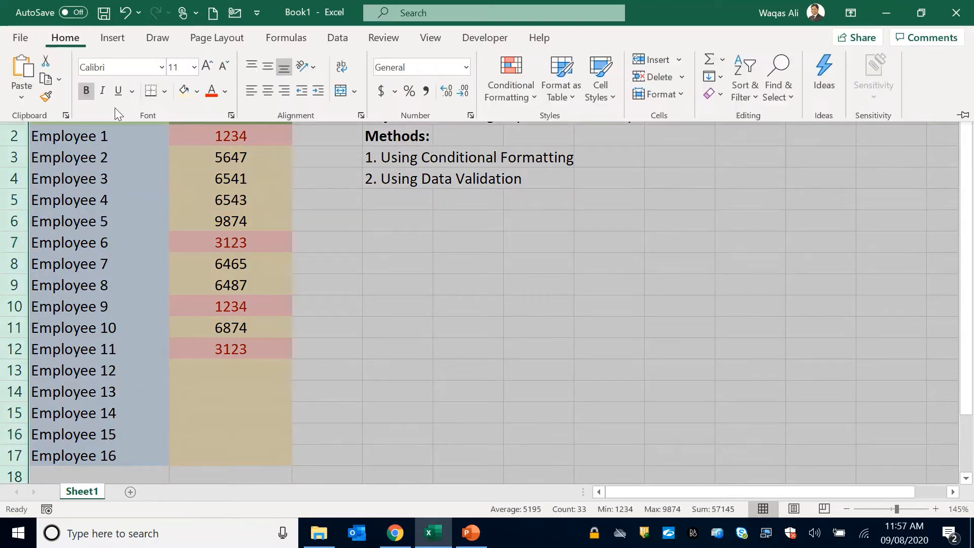
{"action": "left_click", "coordinate": [531, 96]}
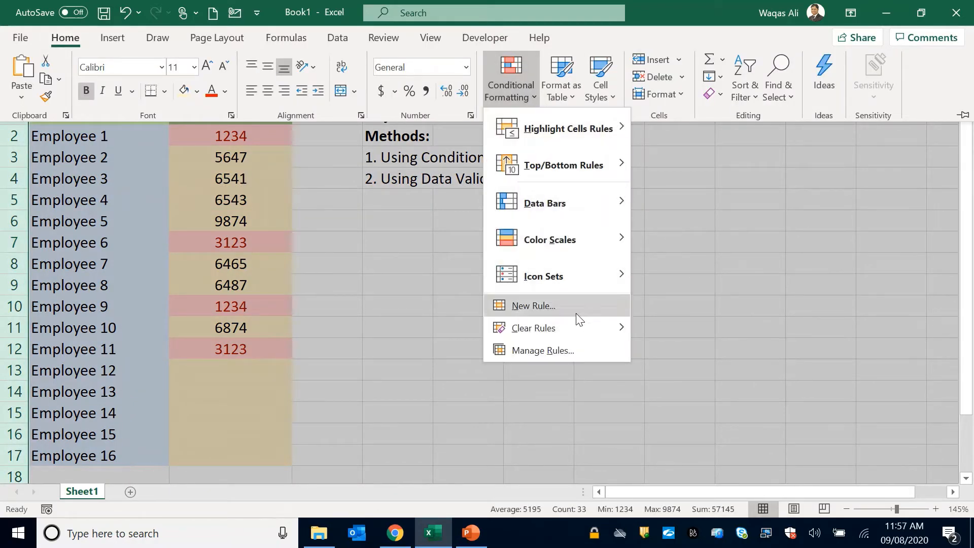
{"action": "mouse_move", "coordinate": [577, 330]}
{"action": "left_click", "coordinate": [701, 352]}
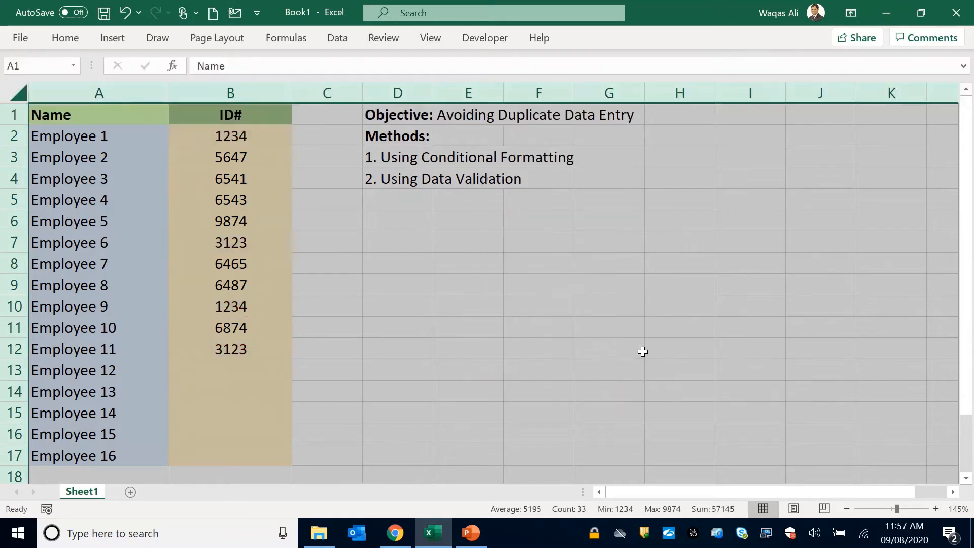
Step: Delete the test ID numbers of Employees 9 to 11 in cells B10:B12
{"action": "left_click", "coordinate": [239, 349]}
{"action": "left_click_drag", "start_coordinate": [243, 331], "coordinate": [246, 294]}
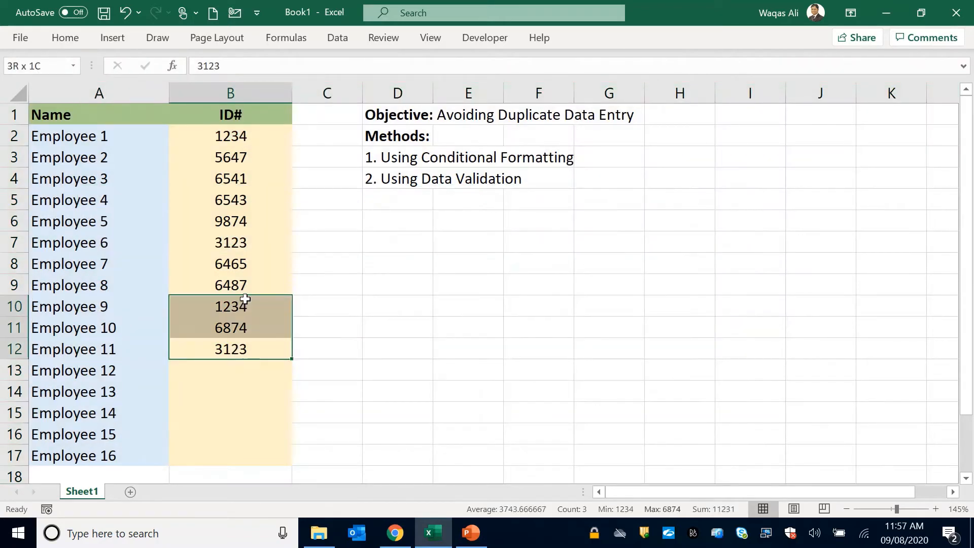
{"action": "key", "text": "Delete"}
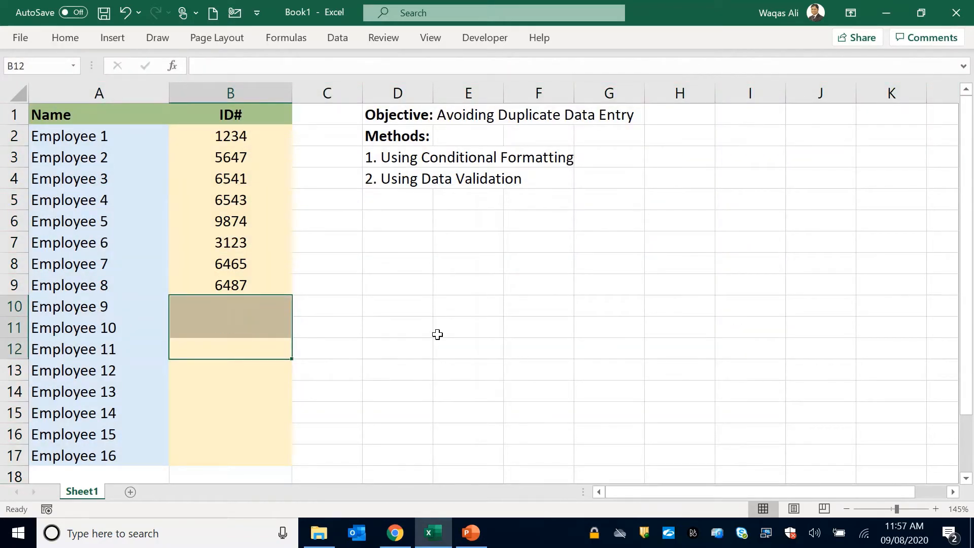
{"action": "key", "text": "Up"}
{"action": "key", "text": "Down"}
{"action": "key", "text": "Up"}
{"action": "key", "text": "Up"}
{"action": "key", "text": "Up"}
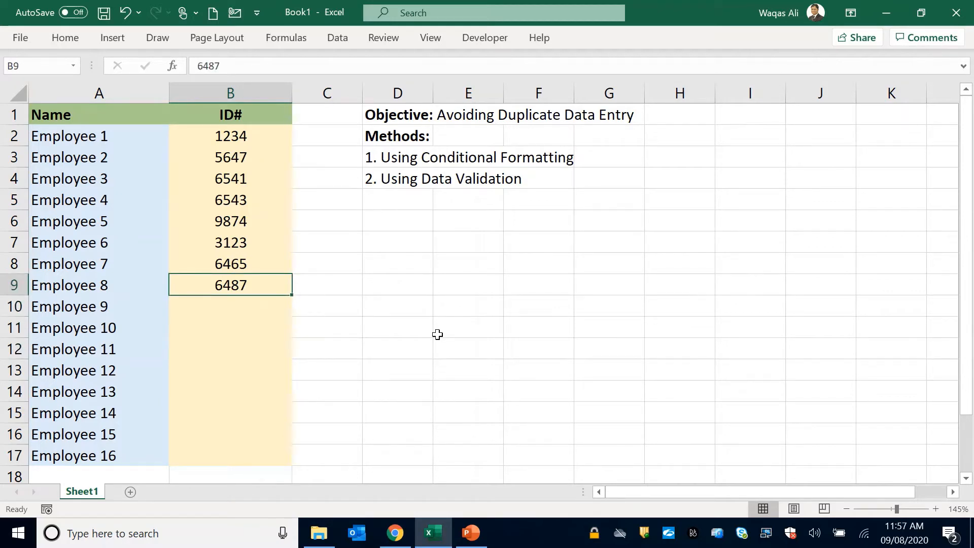
{"action": "key", "text": "Right"}
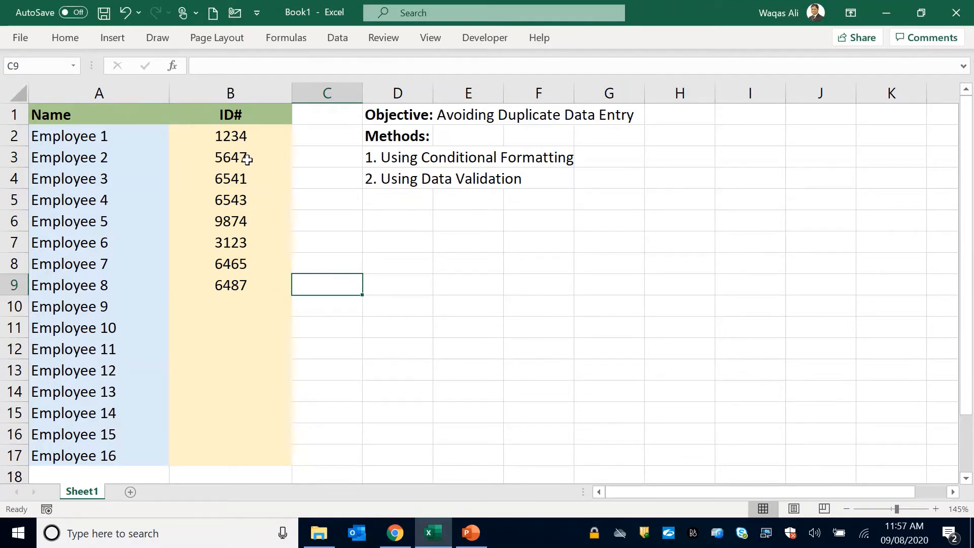
Step: Open the data validation settings for the whole ID# column B and allow only custom criteria
{"action": "left_click", "coordinate": [252, 95]}
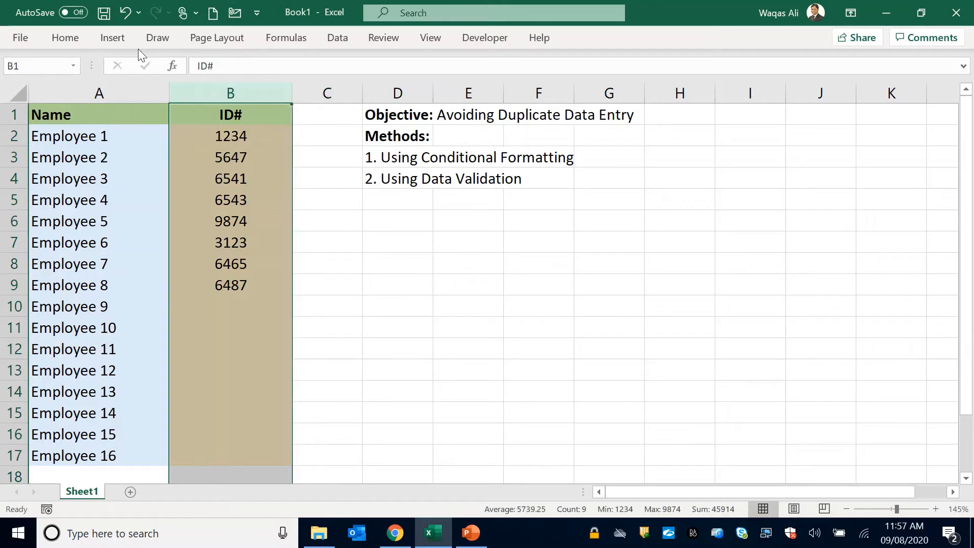
{"action": "left_click", "coordinate": [338, 39]}
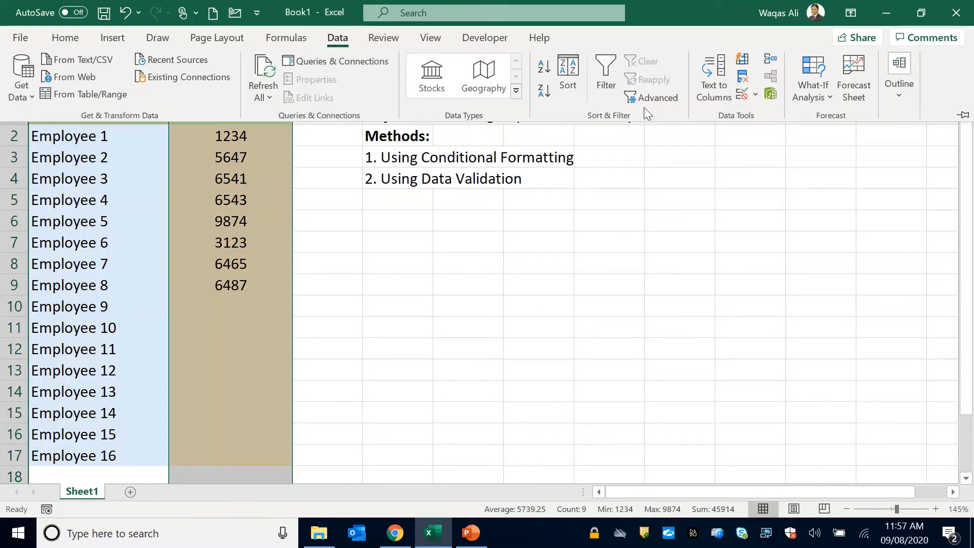
{"action": "left_click", "coordinate": [746, 95]}
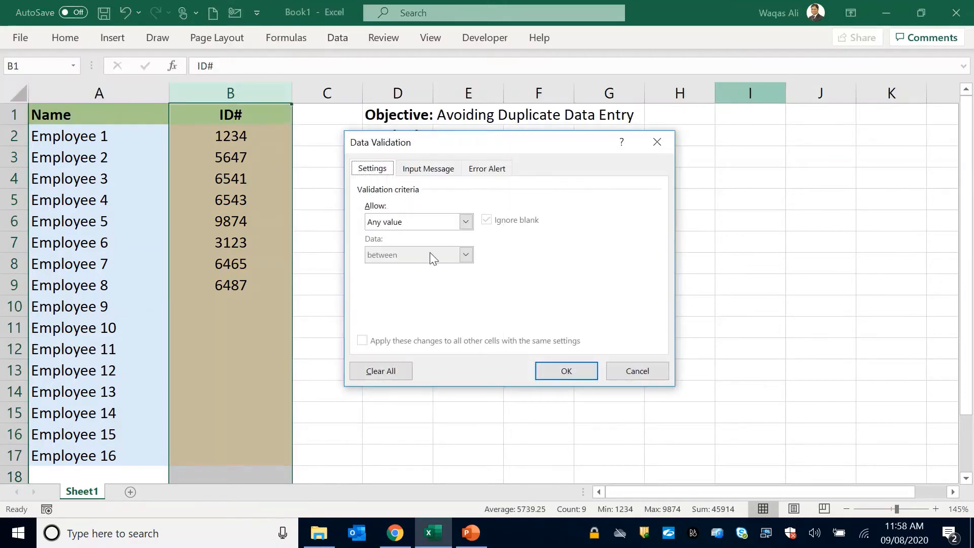
{"action": "left_click", "coordinate": [419, 226]}
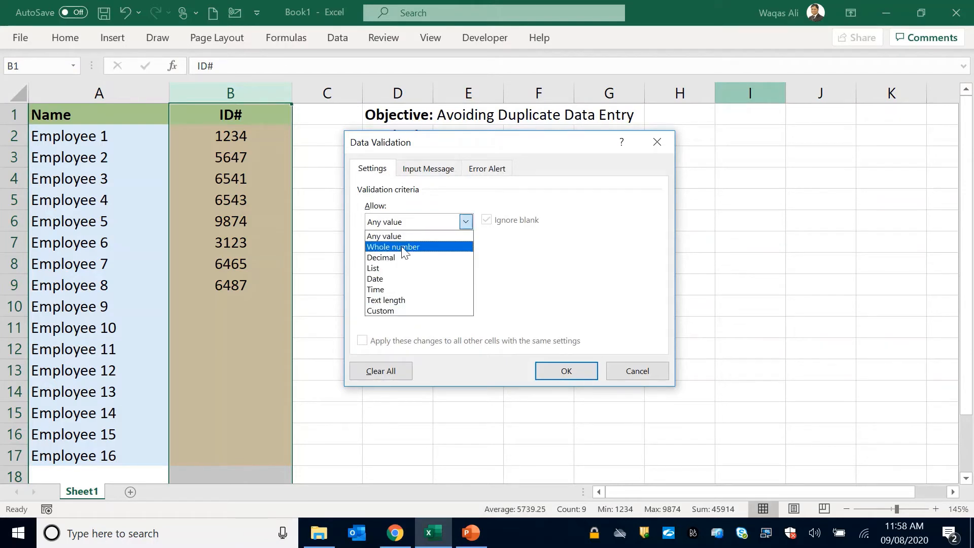
{"action": "left_click", "coordinate": [379, 311]}
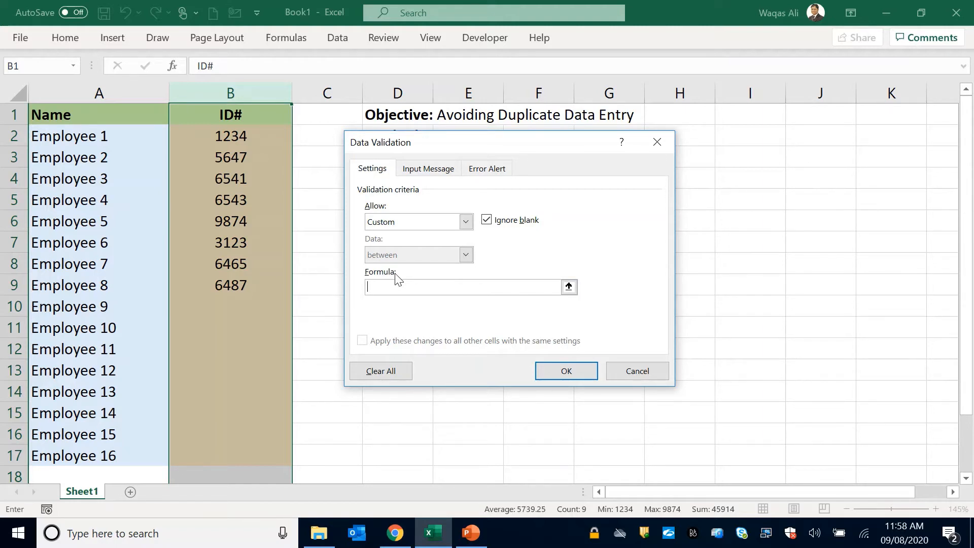
Step: Set the custom validation formula for column B to =COUNTIF(B:B,B1)=1 and apply the rule
{"action": "type", "text": "=CountIf"}
{"action": "left_click", "coordinate": [226, 85]}
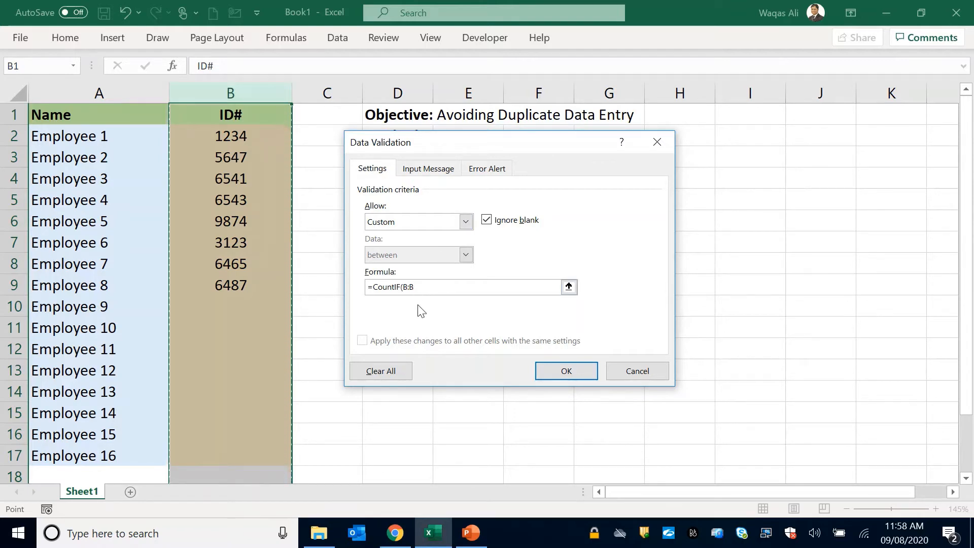
{"action": "type", "text": ","}
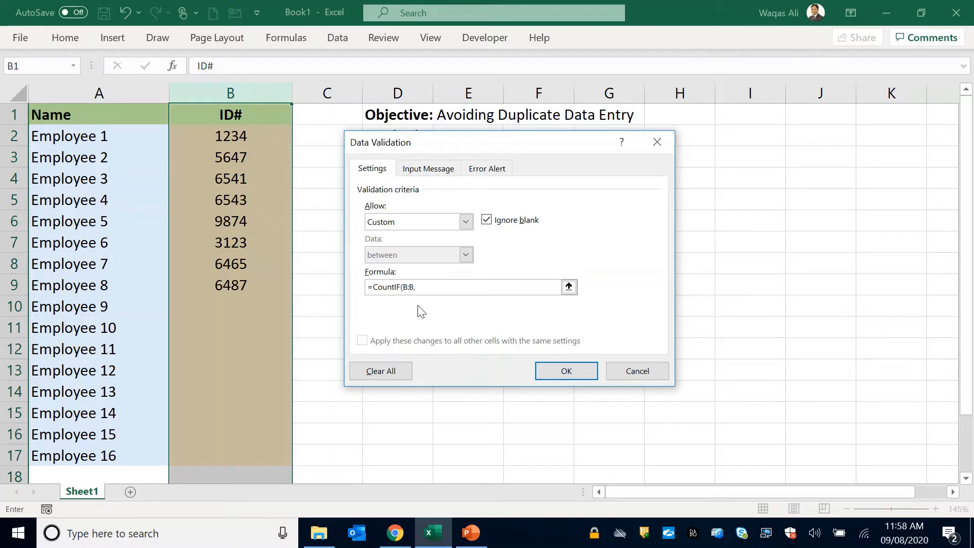
{"action": "type", "text": "B1"}
{"action": "type", "text": ")=1"}
{"action": "left_click", "coordinate": [567, 373]}
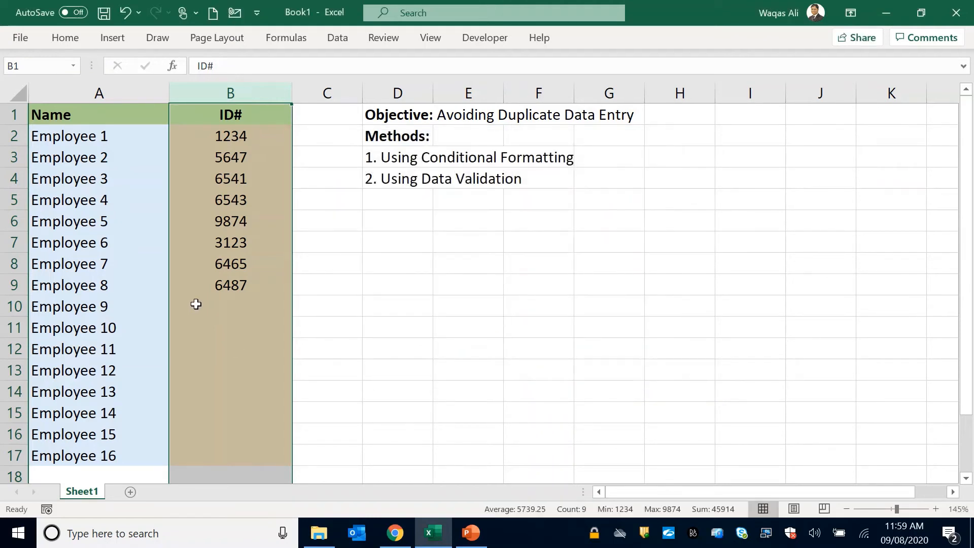
Step: Try to enter Employee 1's ID number for Employee 9 in B10 to test the validation rule, and cancel the entry
{"action": "left_click", "coordinate": [215, 300]}
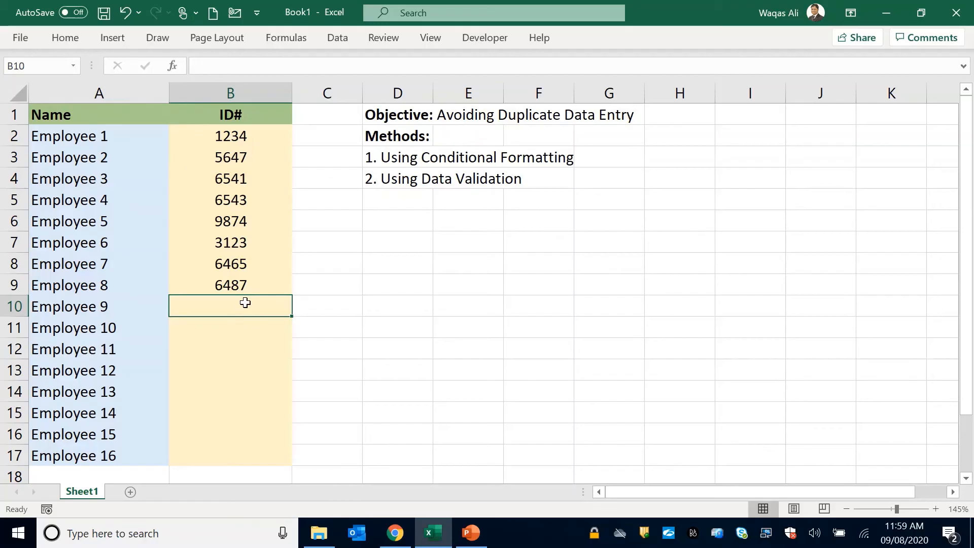
{"action": "type", "text": "1234"}
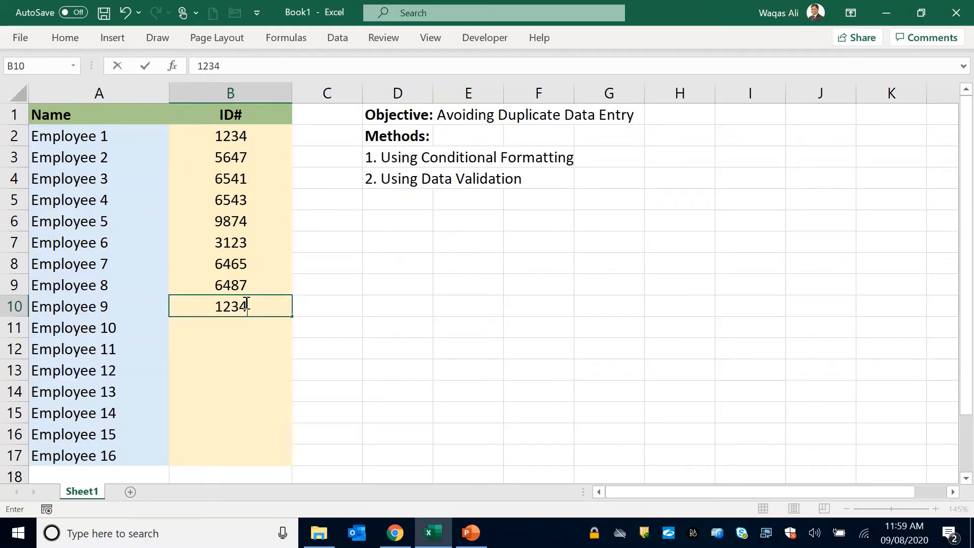
{"action": "key", "text": "Return"}
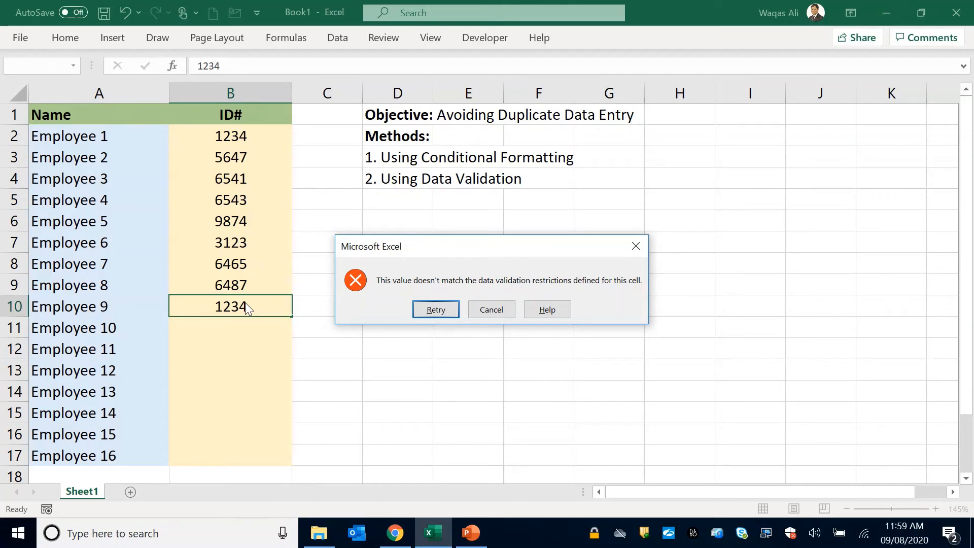
{"action": "left_click", "coordinate": [502, 308]}
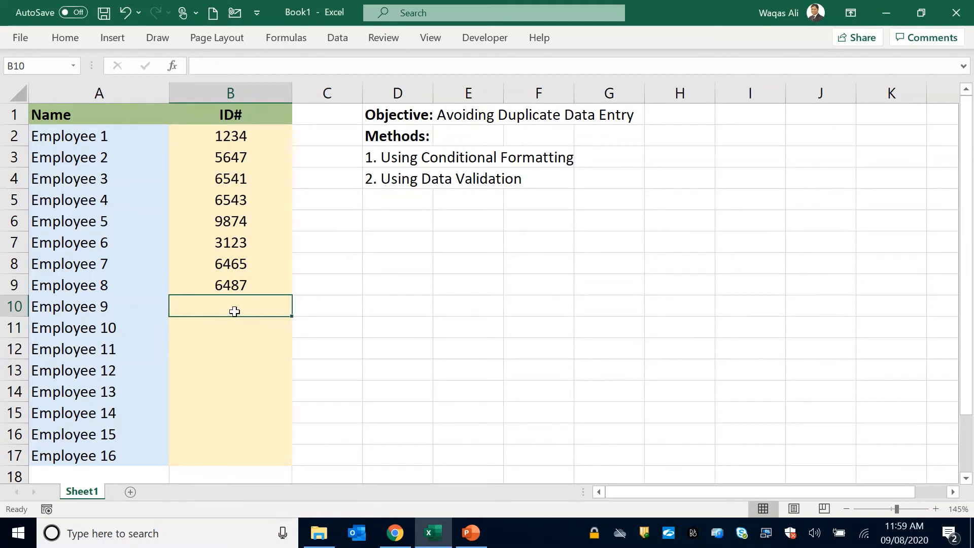
{"action": "key", "text": "Down"}
{"action": "key", "text": "Down"}
{"action": "key", "text": "Down"}
{"action": "key", "text": "Down"}
{"action": "key", "text": "Down"}
{"action": "key", "text": "Down"}
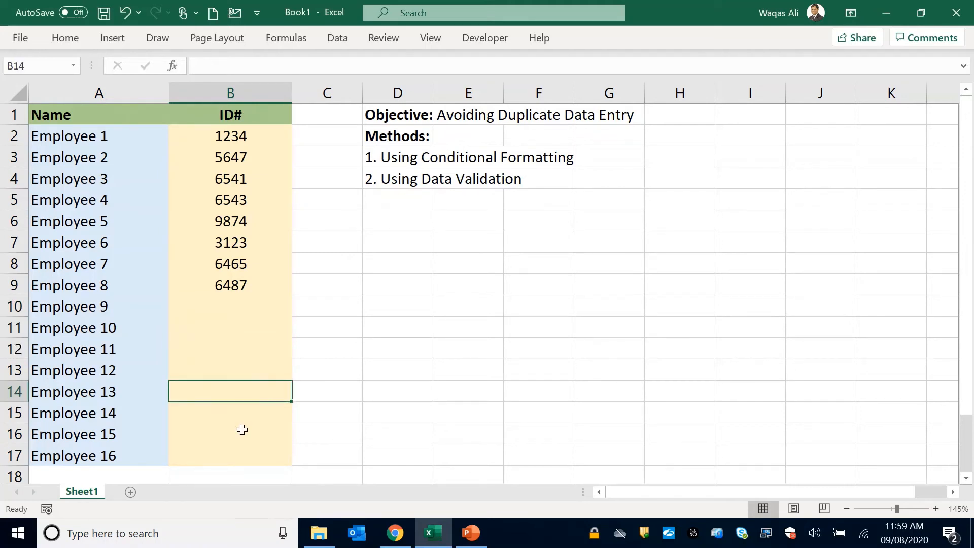
{"action": "key", "text": "Up"}
{"action": "key", "text": "Up"}
{"action": "key", "text": "Up"}
{"action": "key", "text": "Up"}
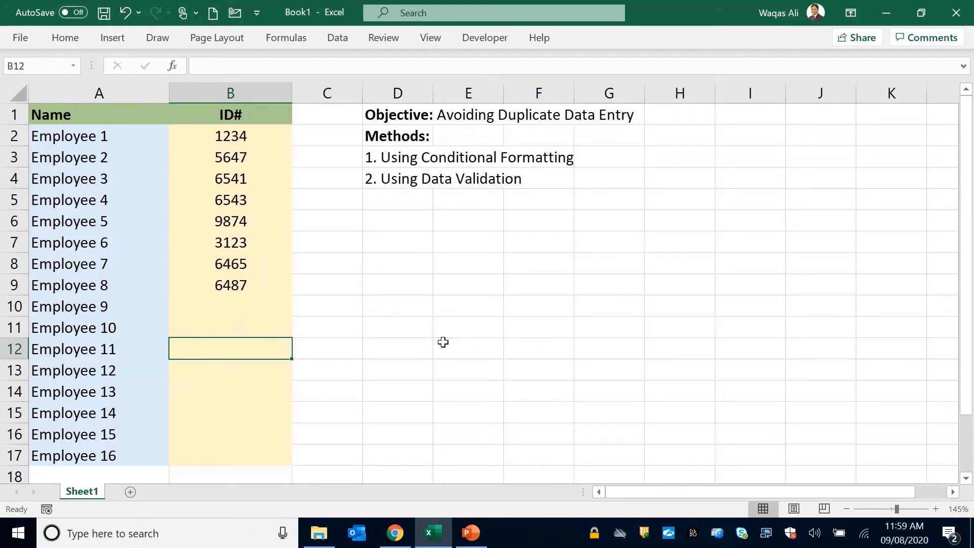
Step: Add an input message to column B's data validation, titled "Message" with the text "Duplicate values are not allowed."
{"action": "left_click", "coordinate": [238, 93]}
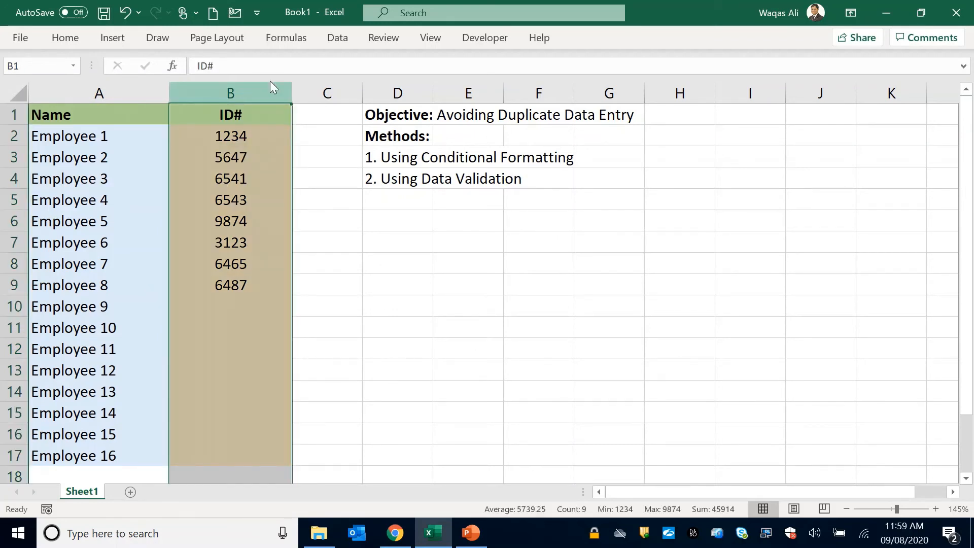
{"action": "left_click", "coordinate": [336, 38]}
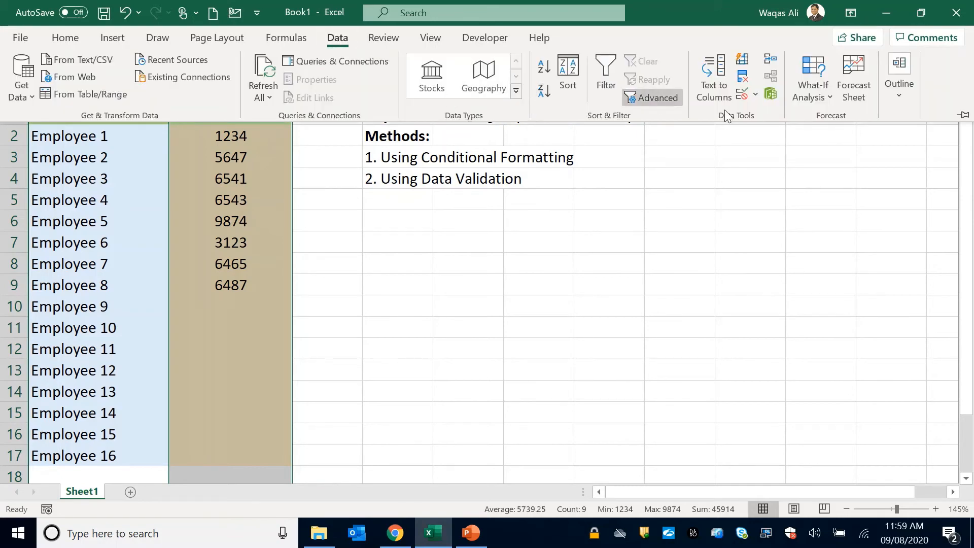
{"action": "left_click", "coordinate": [742, 96]}
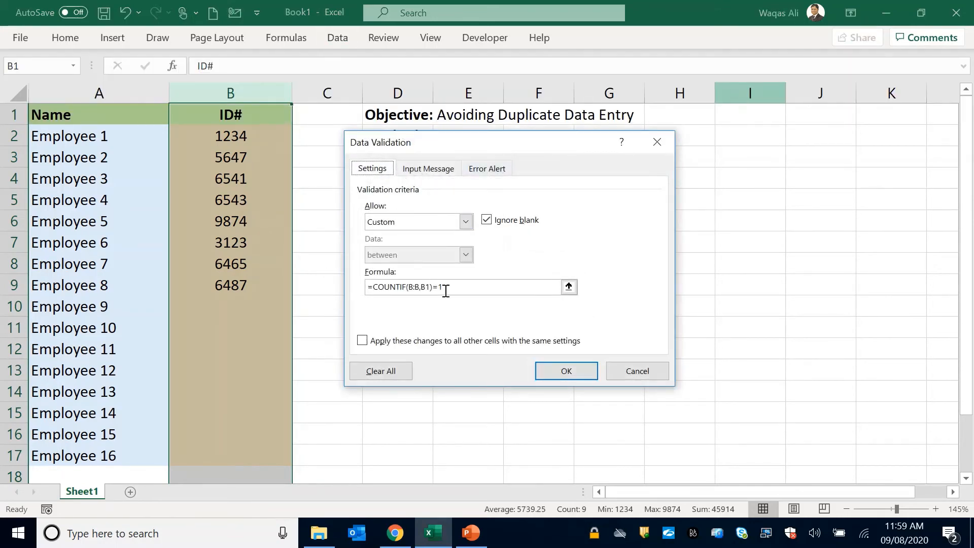
{"action": "left_click", "coordinate": [426, 170]}
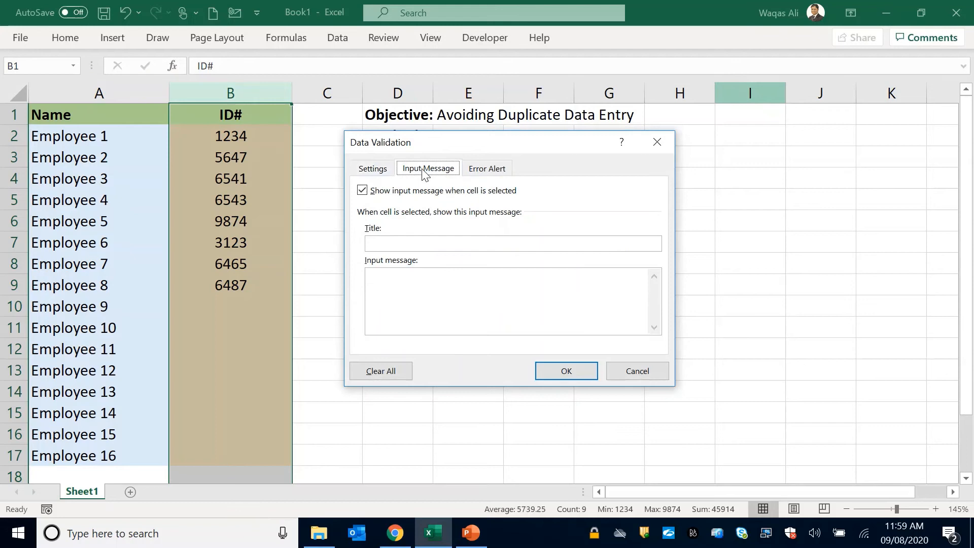
{"action": "left_click", "coordinate": [424, 242]}
{"action": "type", "text": "Message"}
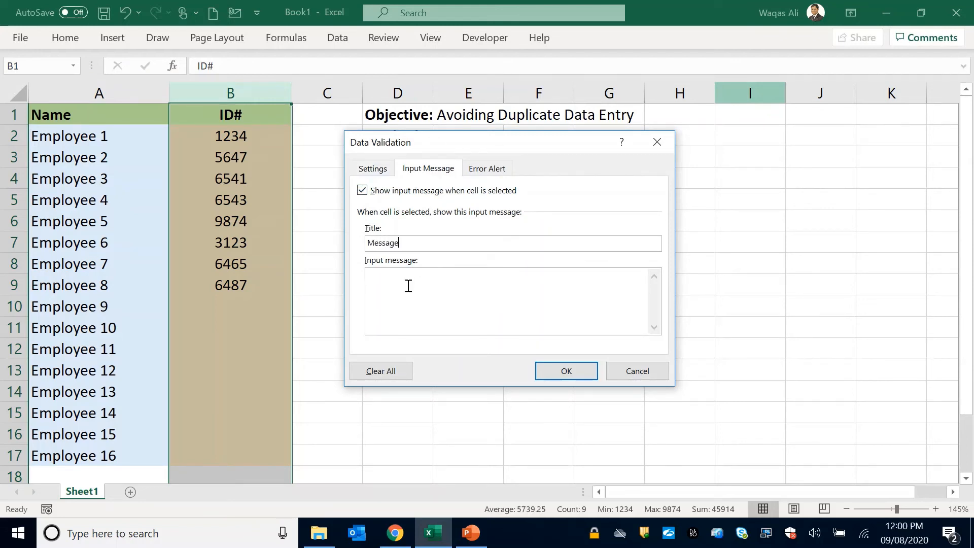
{"action": "type", "text": "Duplicate values are not aloowed."}
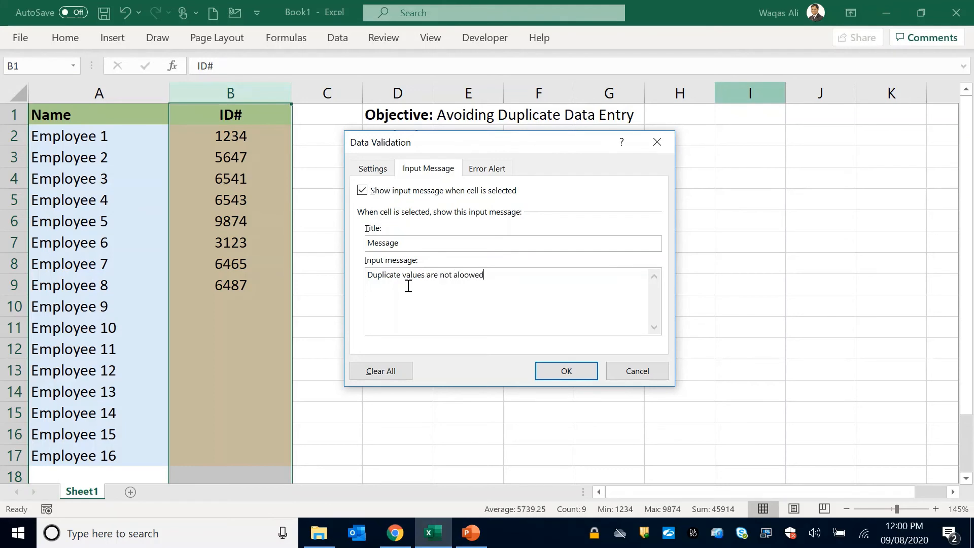
{"action": "left_click", "coordinate": [470, 275]}
{"action": "key", "text": "BackSpace"}
{"action": "key", "text": "BackSpace"}
{"action": "type", "text": "lo"}
Step: Reuse the input message text as column B's validation error message, title the alert "Alert!!", and apply the settings
{"action": "left_click_drag", "start_coordinate": [501, 282], "coordinate": [310, 274]}
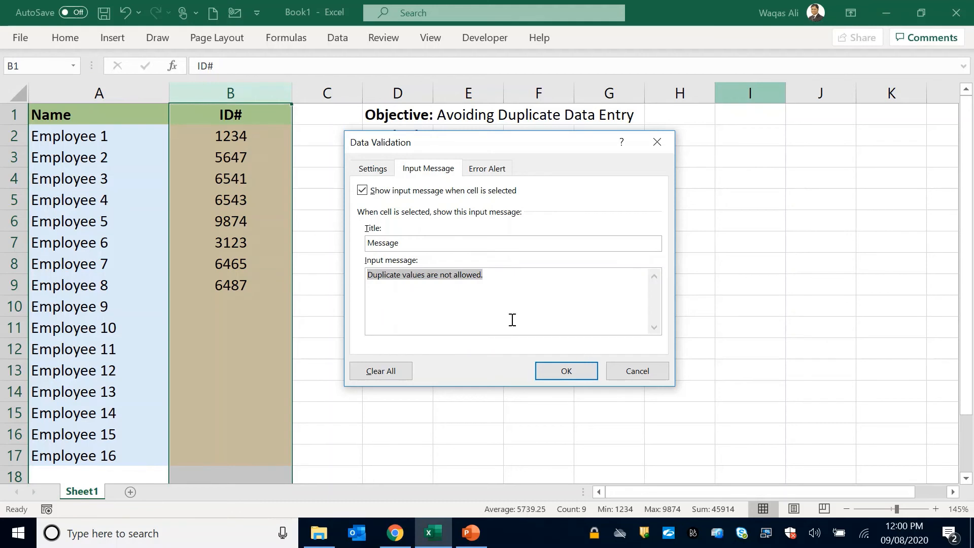
{"action": "left_click", "coordinate": [503, 169]}
{"action": "left_click", "coordinate": [552, 244]}
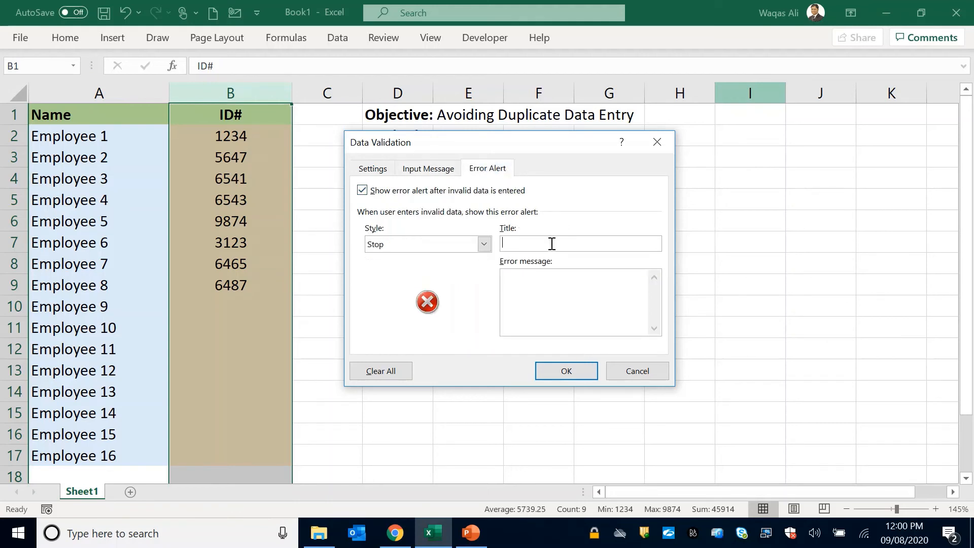
{"action": "type", "text": "Alert!!"}
{"action": "key", "text": "Tab"}
{"action": "type", "text": "Duplicate values are not allowed."}
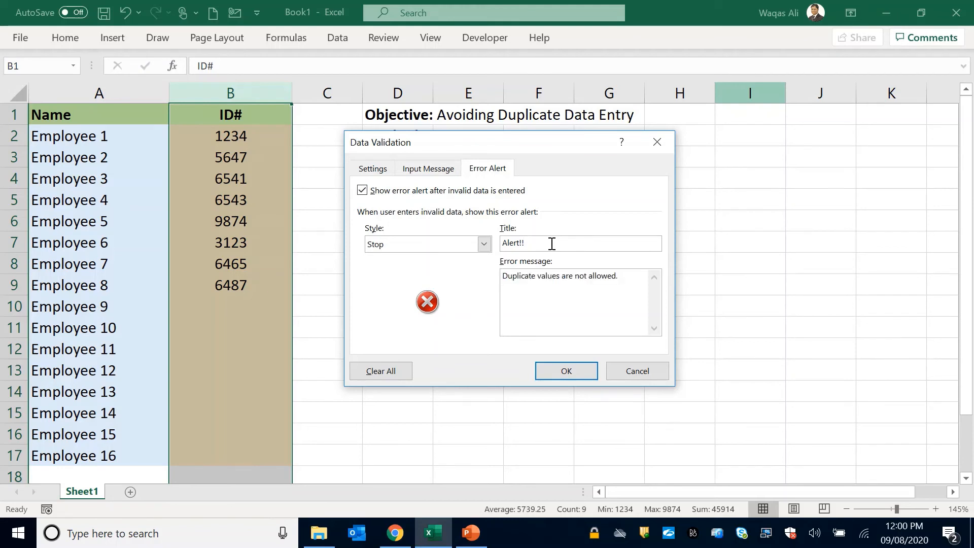
{"action": "left_click", "coordinate": [567, 373]}
{"action": "left_click", "coordinate": [567, 370]}
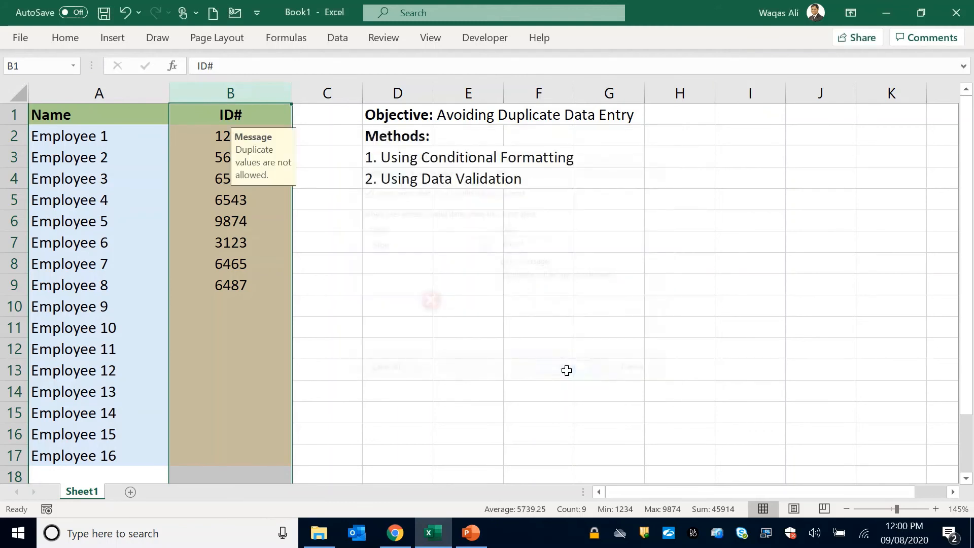
Step: Test the custom error alert by entering Employee 1's ID number for Employee 9 in B10
{"action": "left_click", "coordinate": [357, 325]}
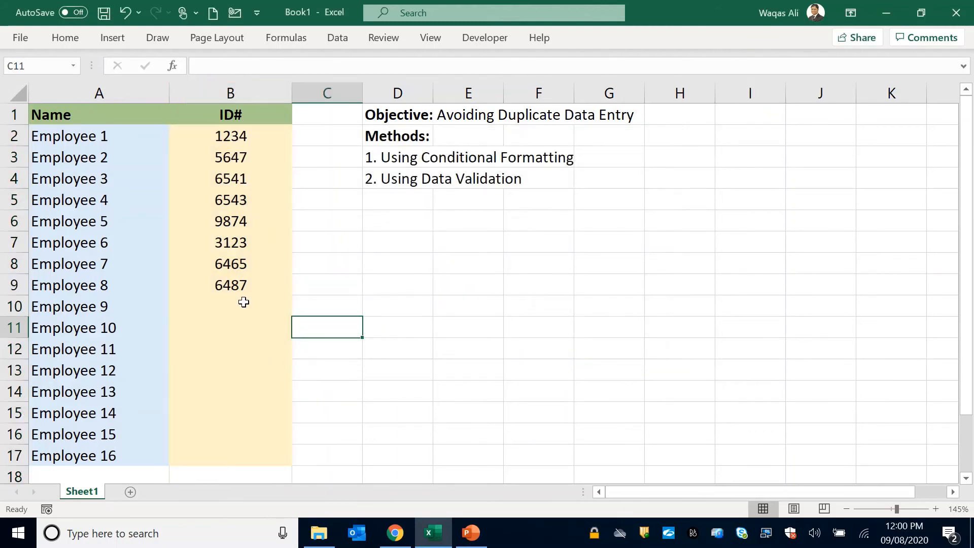
{"action": "left_click", "coordinate": [243, 302]}
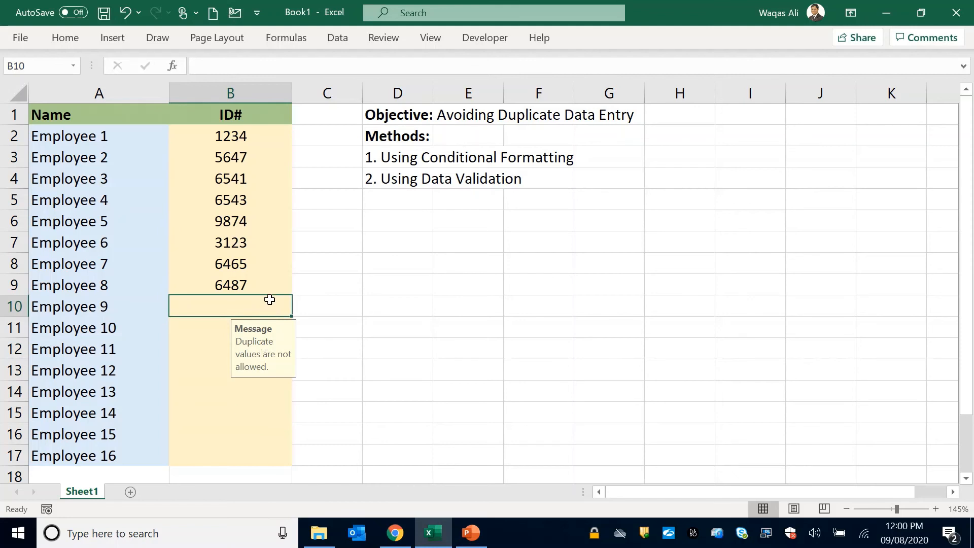
{"action": "type", "text": "1234"}
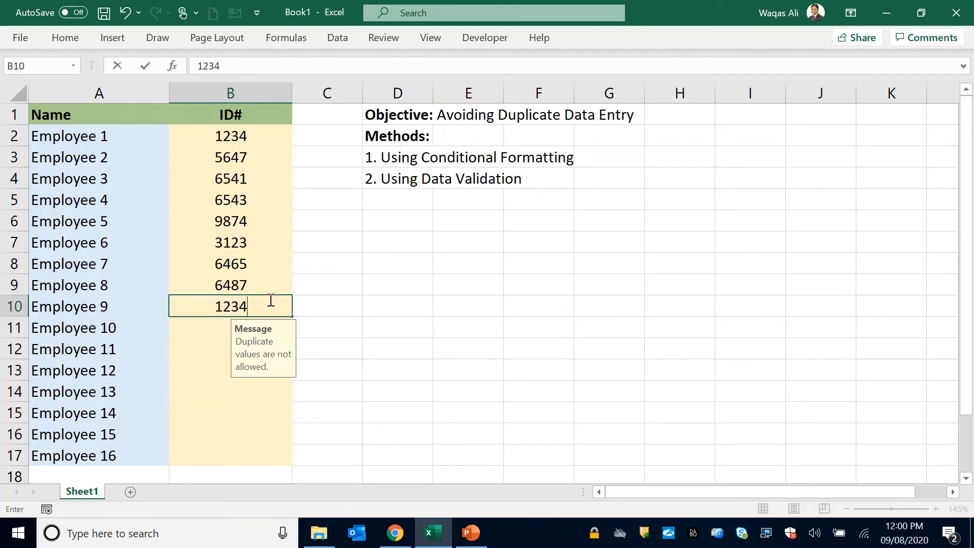
{"action": "key", "text": "Return"}
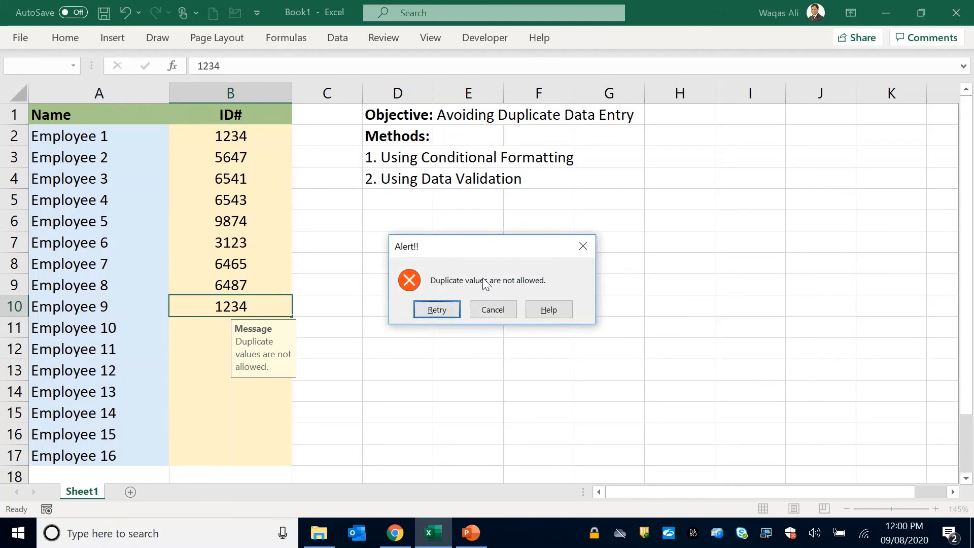
Step: Retry the Employee 9 entry in B10 and make the ID number unique by changing its last digit to 5
{"action": "left_click", "coordinate": [453, 308]}
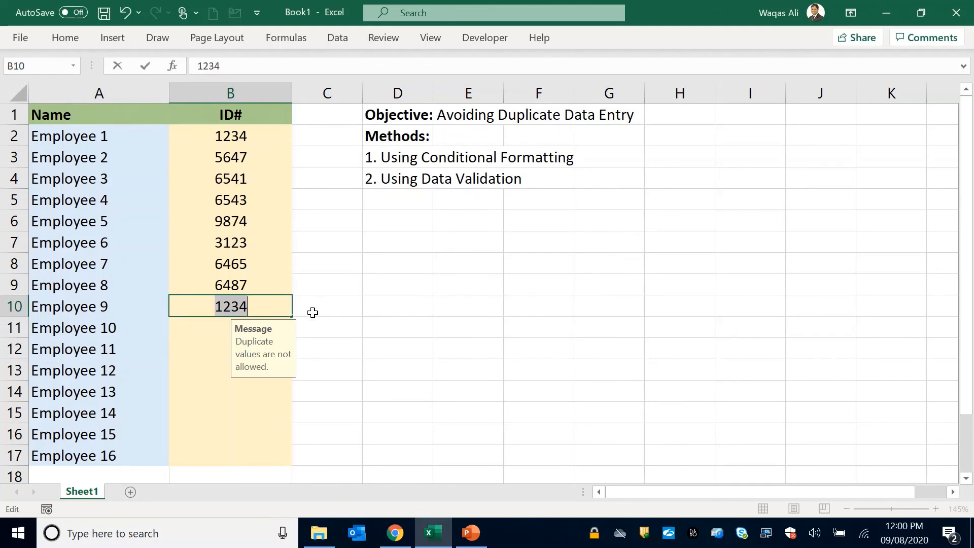
{"action": "left_click", "coordinate": [267, 310]}
{"action": "key", "text": "BackSpace"}
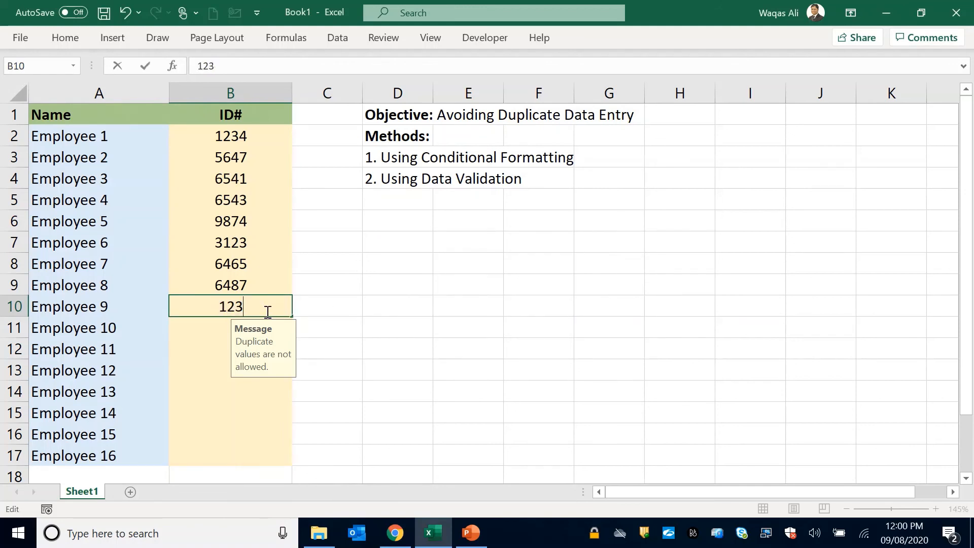
{"action": "type", "text": "5"}
{"action": "key", "text": "Return"}
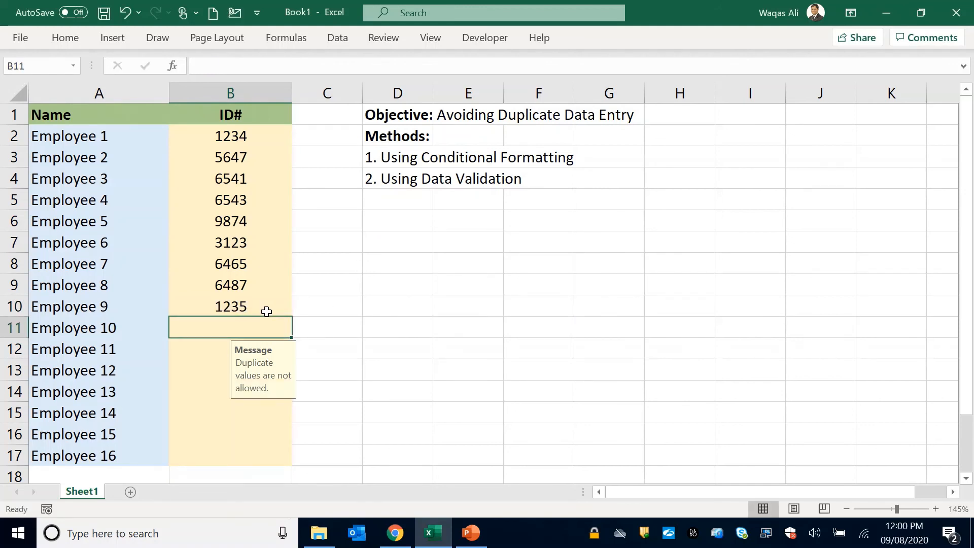